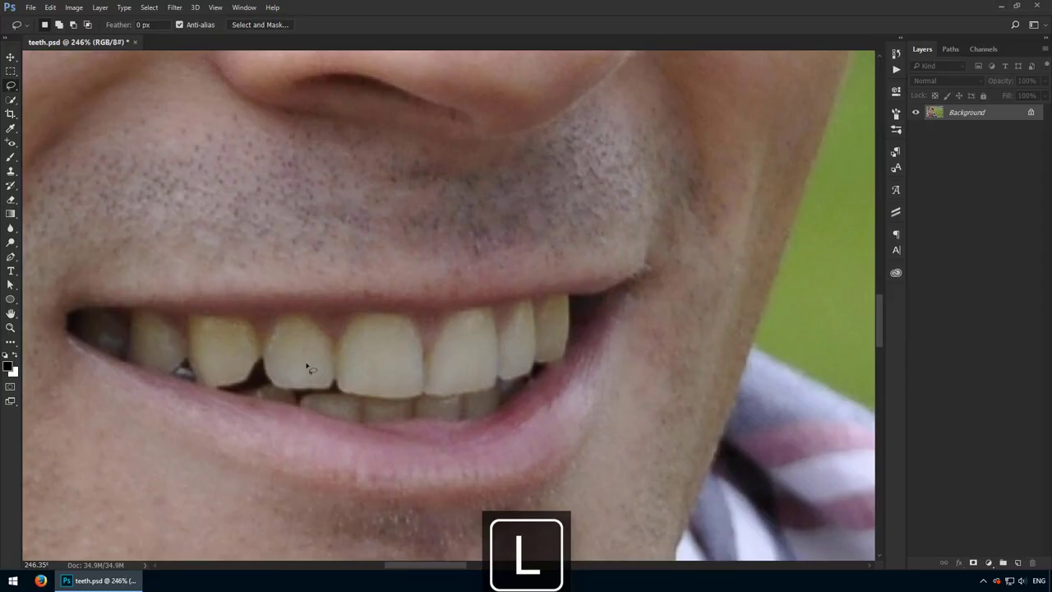
key("w")
mouse_move(132, 333)
left_mouse_down()
mouse_move(176, 347)
mouse_move(501, 374)
mouse_move(435, 403)
mouse_move(470, 390)
mouse_move(538, 317)
mouse_move(458, 375)
left_mouse_up()
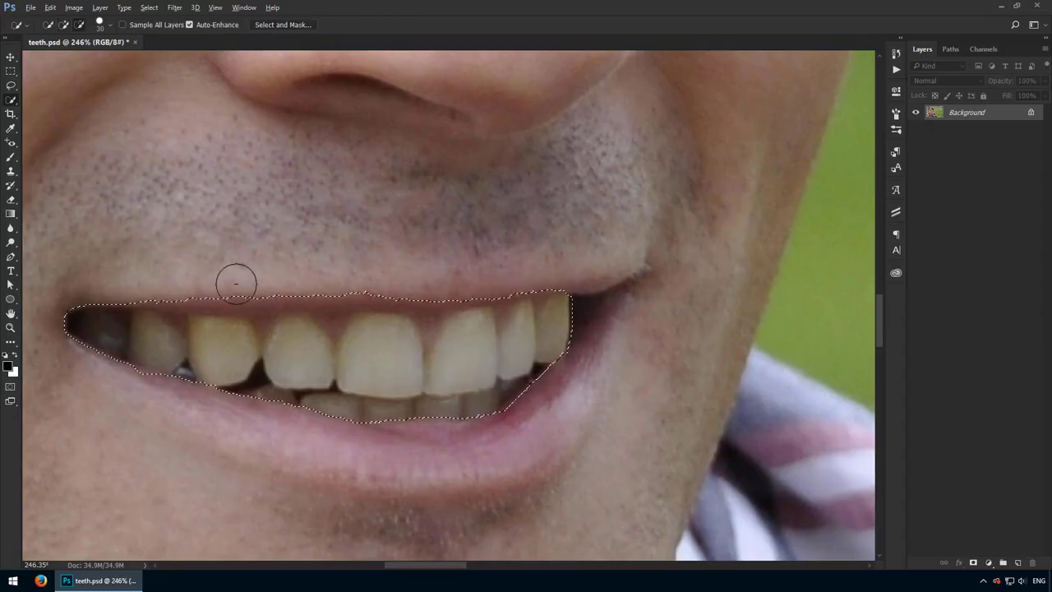
left_click_drag(235, 281, 530, 280, "alt")
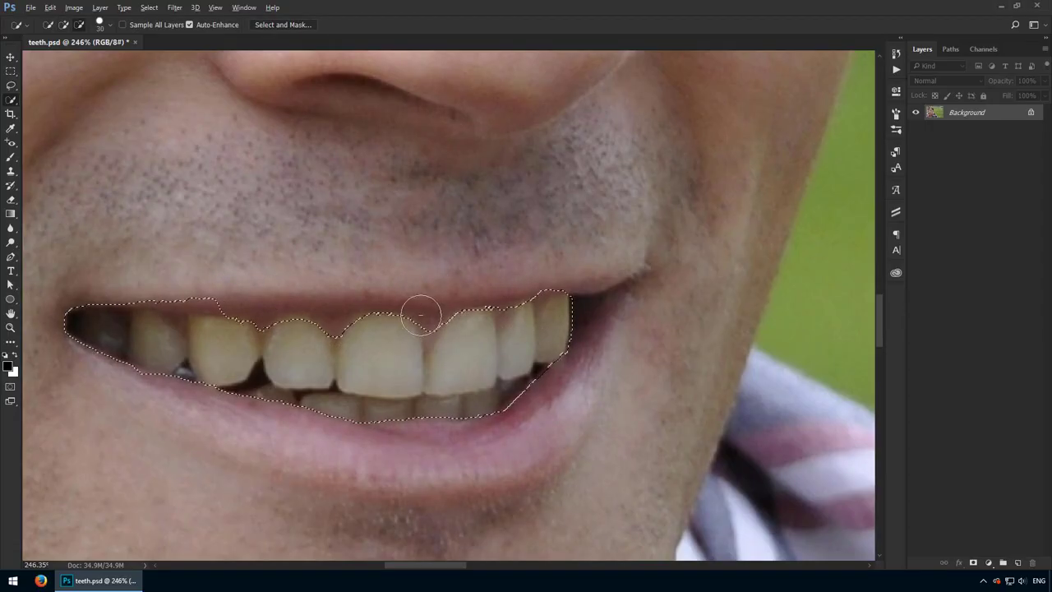
key("bracketleft")
key("bracketleft")
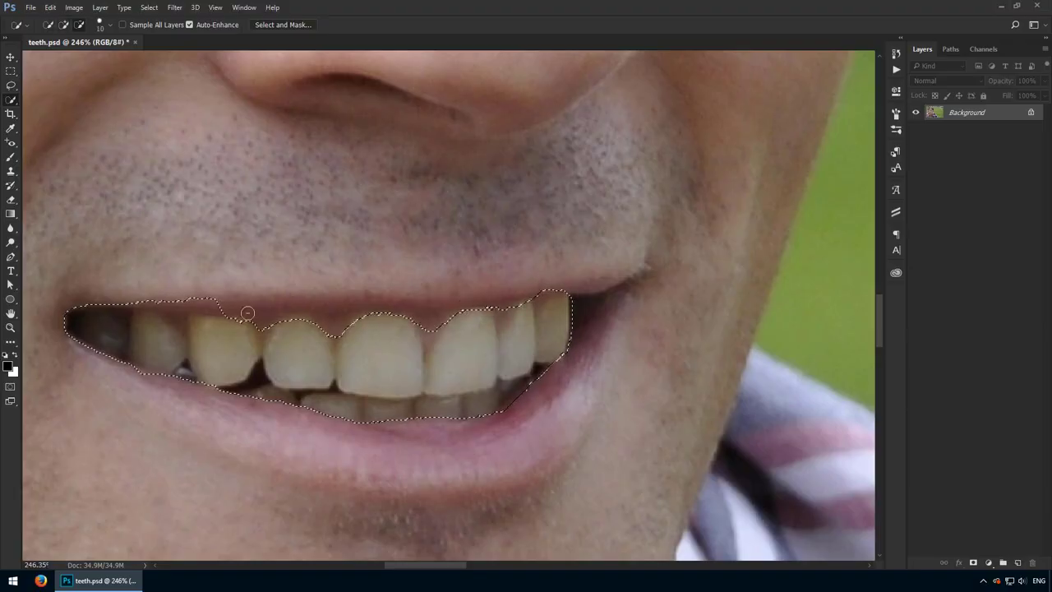
left_click_drag(246, 312, 265, 315, "alt")
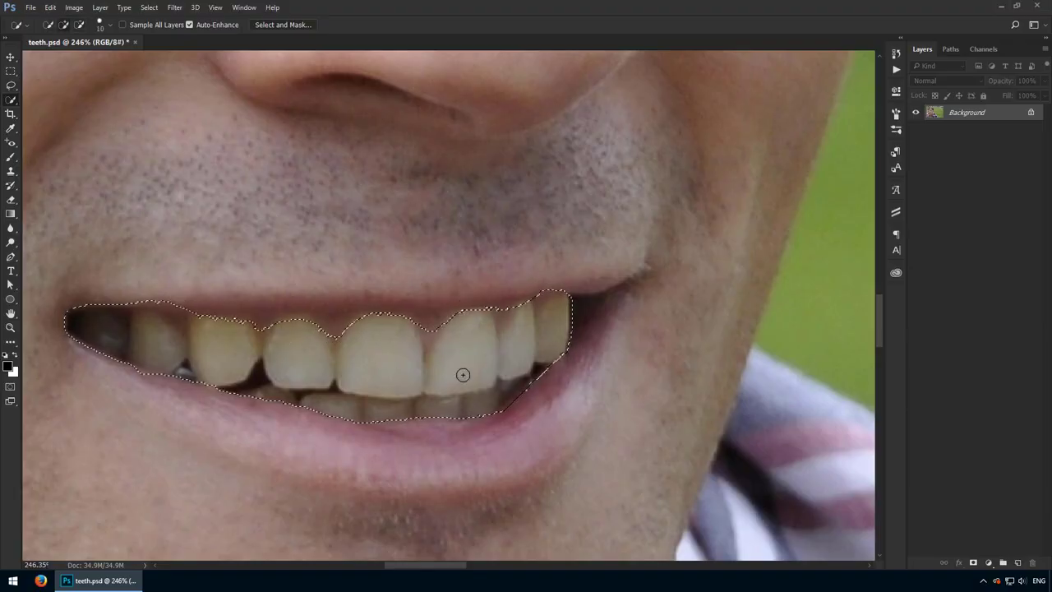
key("ctrl+d")
- Draw a freehand Lasso selection around all the teeth, following the gum line above and the lower lip below
key("z")
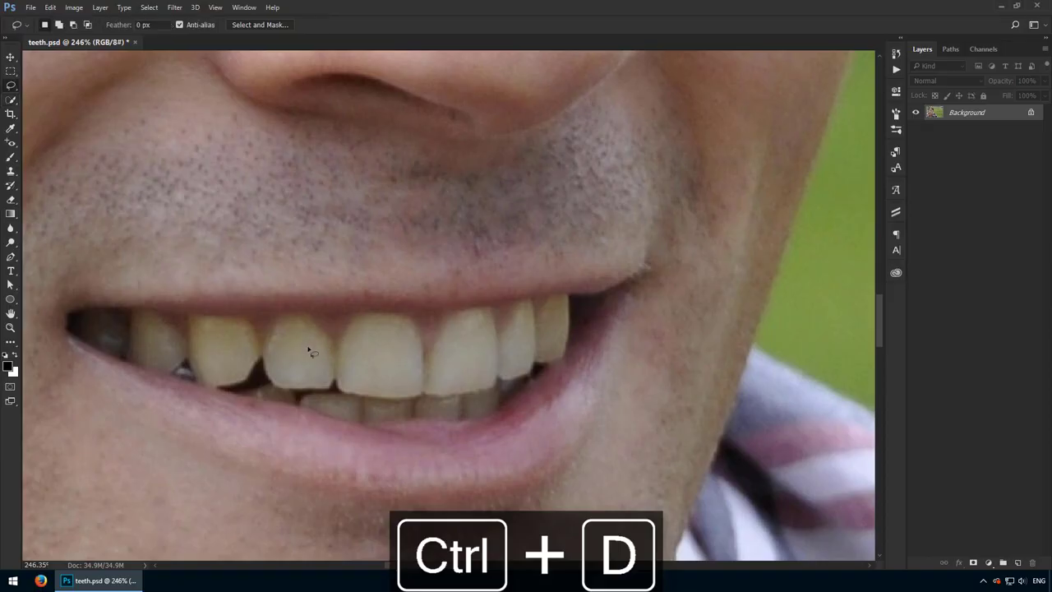
left_click_drag(198, 336, 199, 323)
key("l")
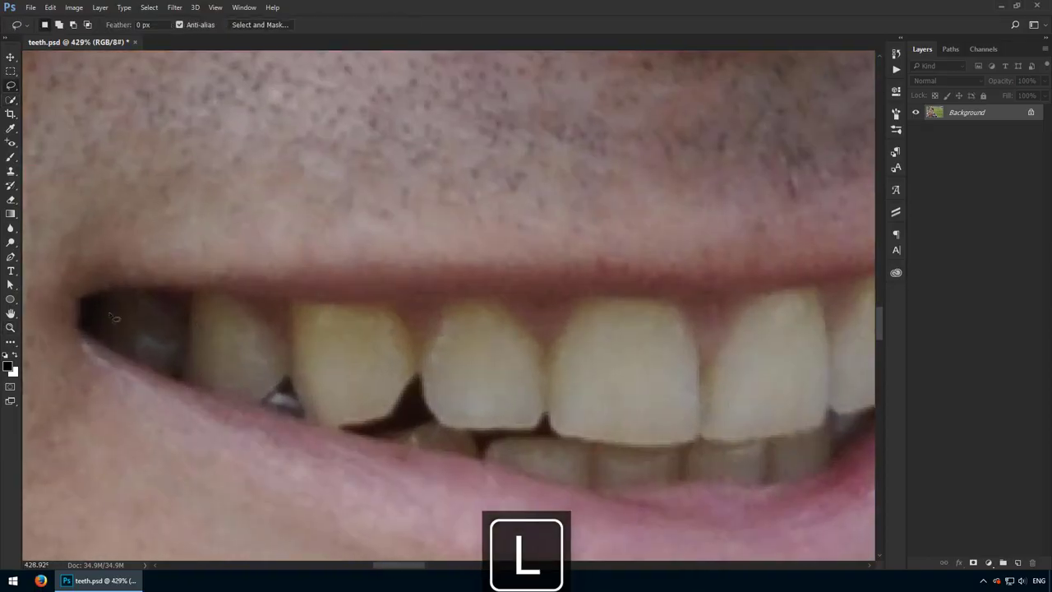
mouse_move(101, 319)
left_mouse_down()
mouse_move(129, 304)
mouse_move(203, 308)
left_mouse_up()
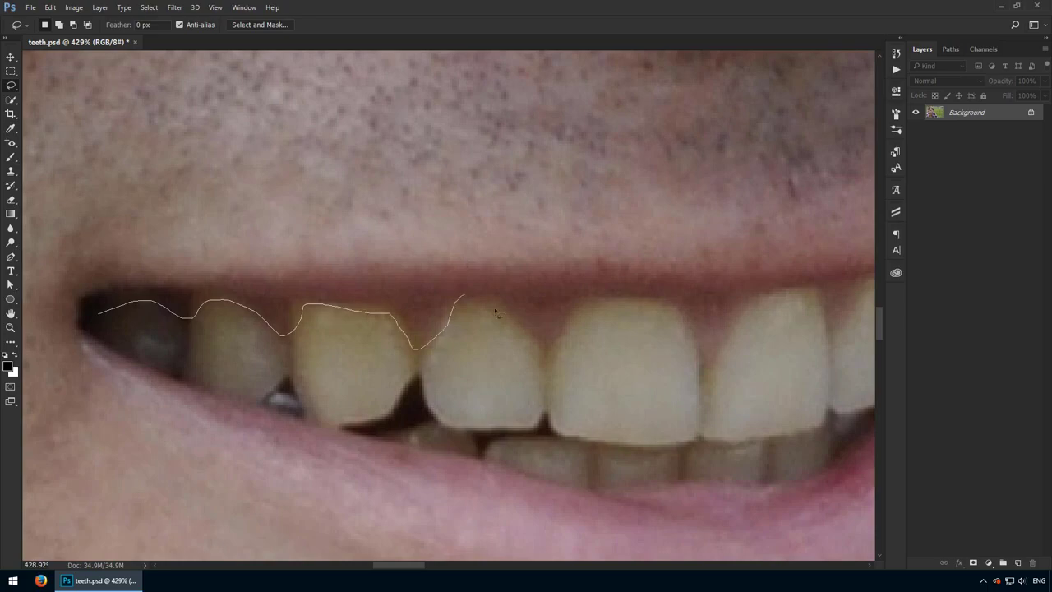
mouse_move(496, 312)
left_mouse_down()
mouse_move(568, 332)
mouse_move(587, 302)
mouse_move(661, 317)
mouse_move(696, 350)
mouse_move(769, 298)
mouse_move(816, 304)
mouse_move(828, 319)
mouse_move(352, 294)
left_mouse_up()
key("space")
mouse_move(441, 250)
left_mouse_down()
mouse_move(481, 306)
mouse_move(465, 350)
mouse_move(408, 402)
mouse_move(313, 461)
left_mouse_up()
mouse_move(195, 456)
left_mouse_down()
mouse_move(109, 466)
mouse_move(484, 494)
mouse_move(423, 494)
mouse_move(114, 413)
mouse_move(299, 441)
mouse_move(187, 401)
mouse_move(148, 353)
left_mouse_up()
key("space")
key("space")
key("space")
left_click_drag(413, 423, 148, 272)
- Add the missed upper corners of the two large front teeth to the Lasso selection
key("shift")
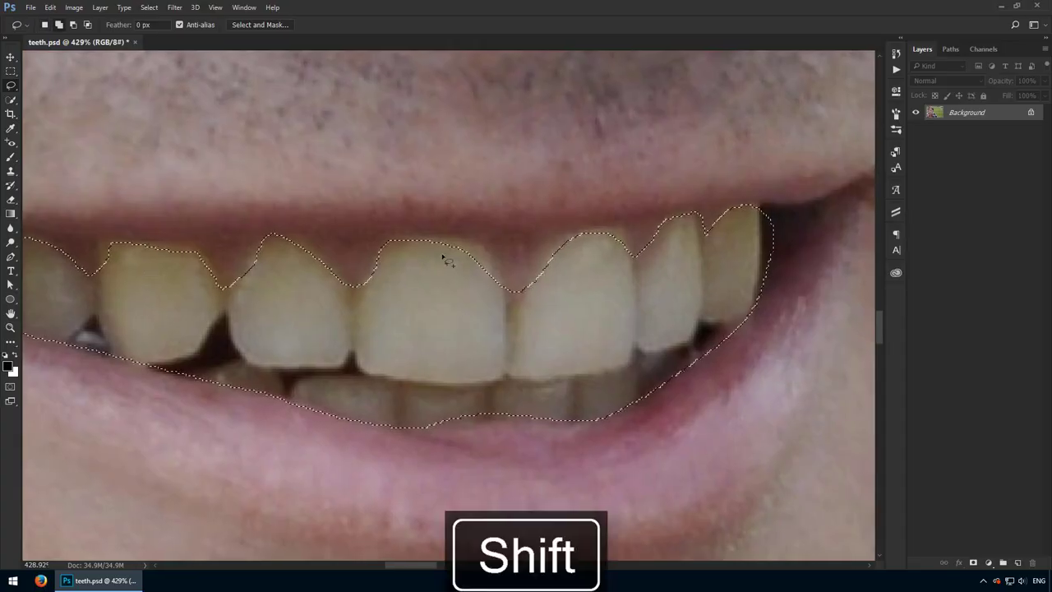
left_click_drag(436, 241, 471, 241)
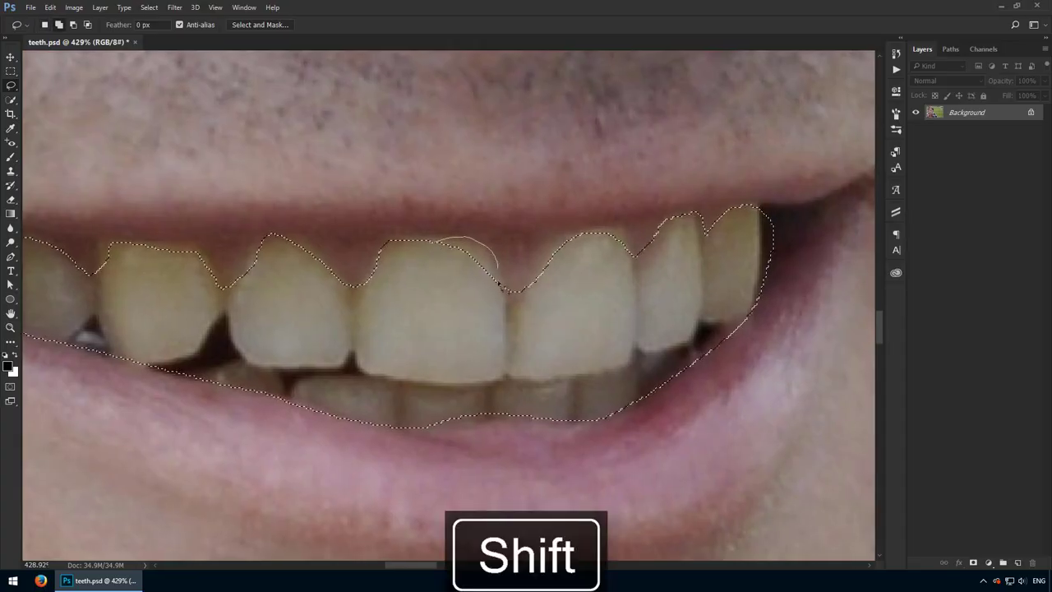
mouse_move(498, 283)
left_mouse_down()
mouse_move(505, 270)
mouse_move(472, 267)
mouse_move(506, 230)
mouse_move(561, 229)
mouse_move(565, 316)
left_mouse_up()
key("space")
key("shift")
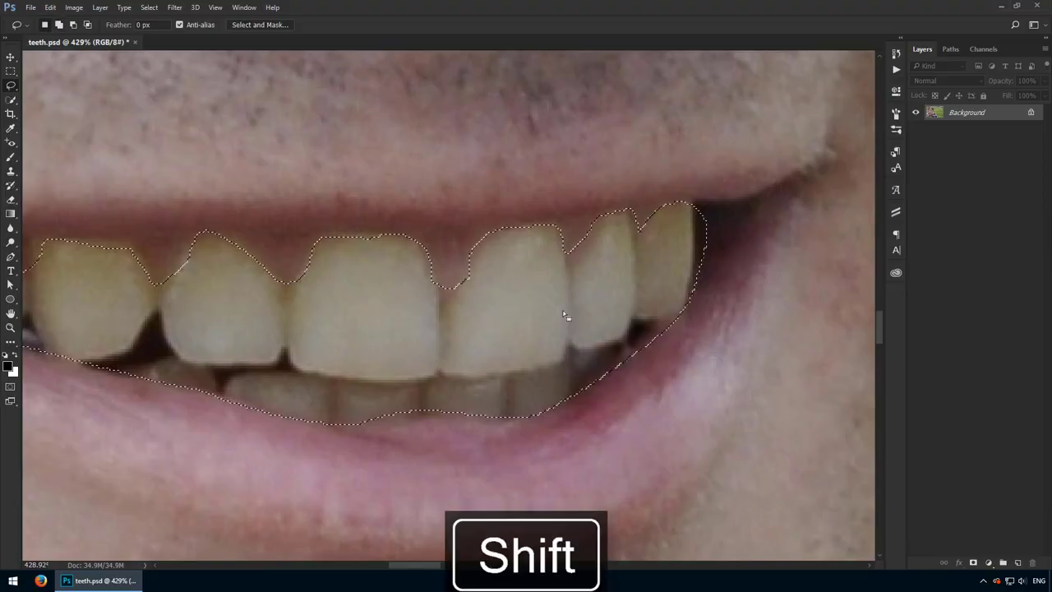
- Correct the selection edge along the gum beside the second-to-last tooth, subtracting the excess and adding the missed tooth area
key("alt")
left_click_drag(590, 205, 578, 276)
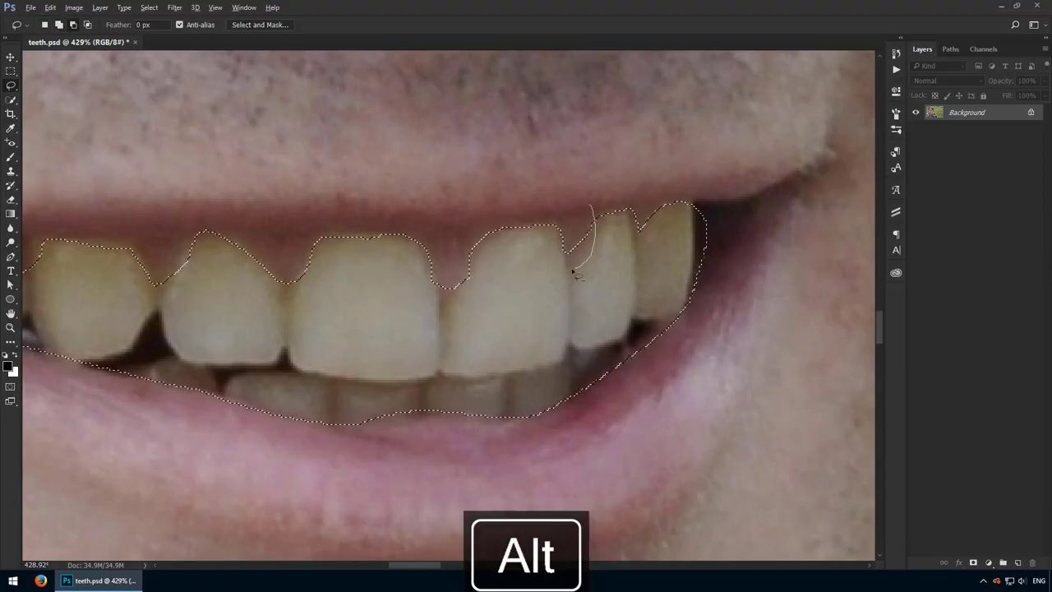
left_click_drag(568, 227, 644, 227)
key("space")
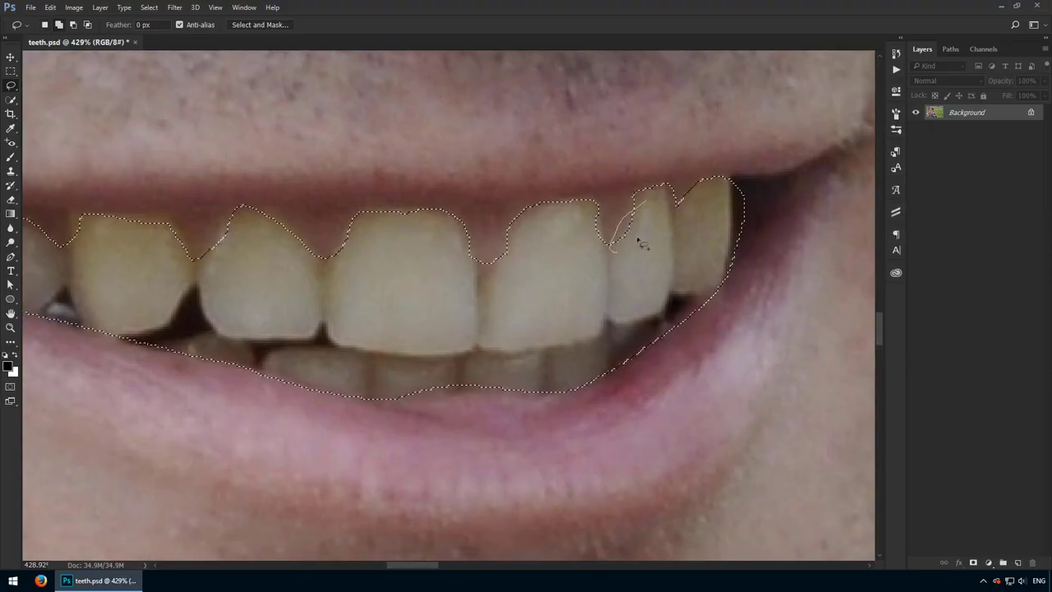
key("space")
left_click_drag(535, 241, 606, 305)
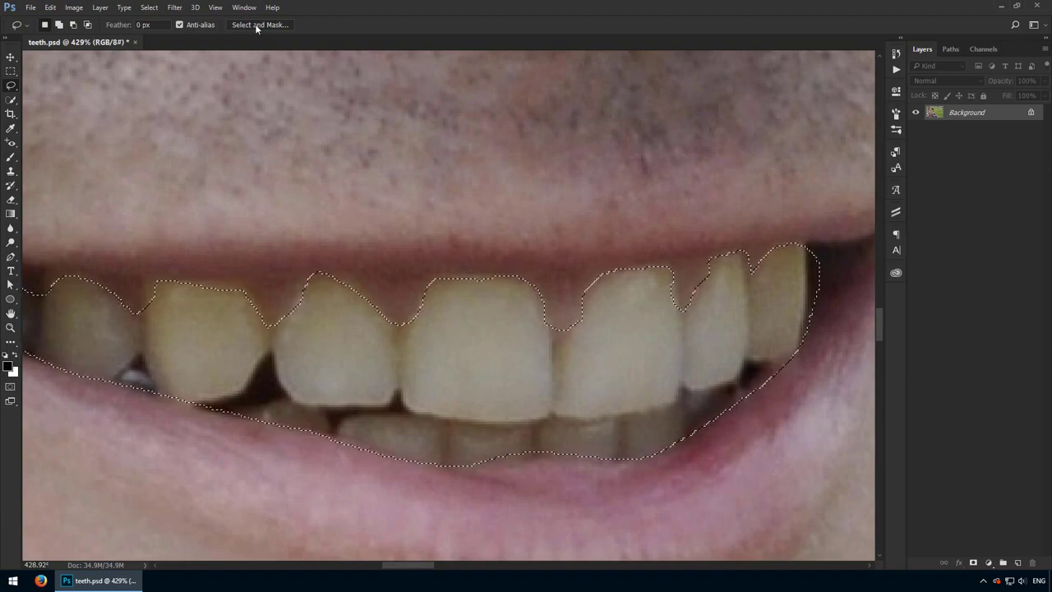
- Refine the teeth selection with Select and Mask, applying a 2.5 px feather and outputting it as a selection
key("z")
left_click(389, 101, "alt")
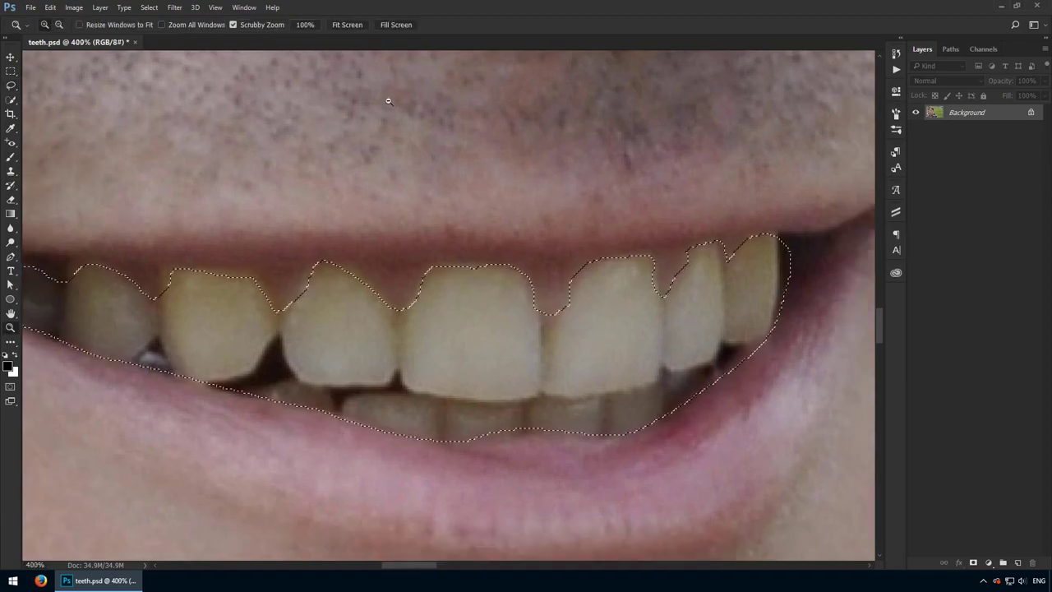
key("space")
left_click_drag(347, 104, 366, 110)
key("l")
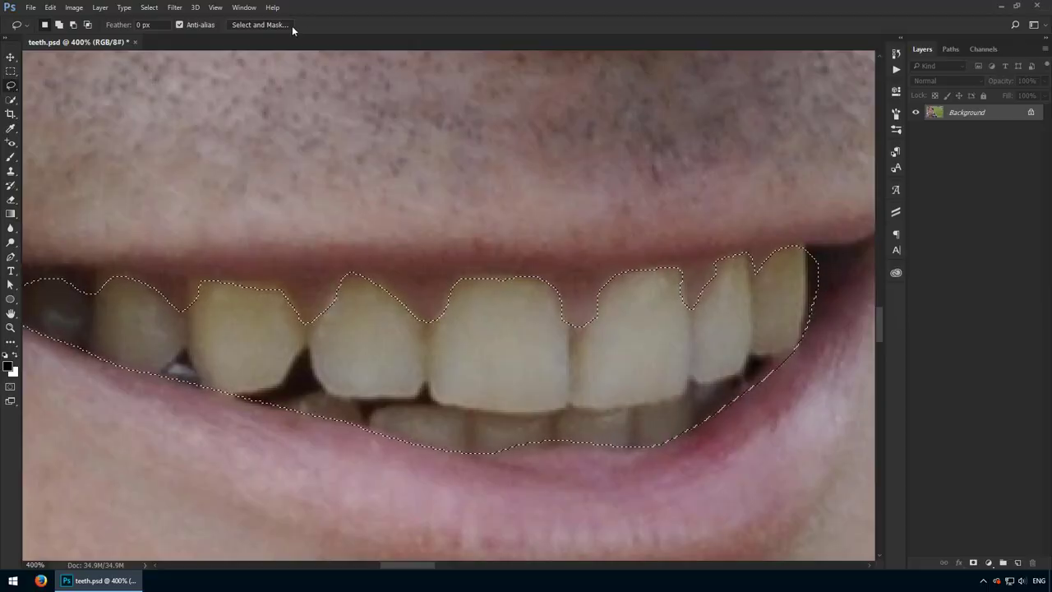
left_click(259, 25)
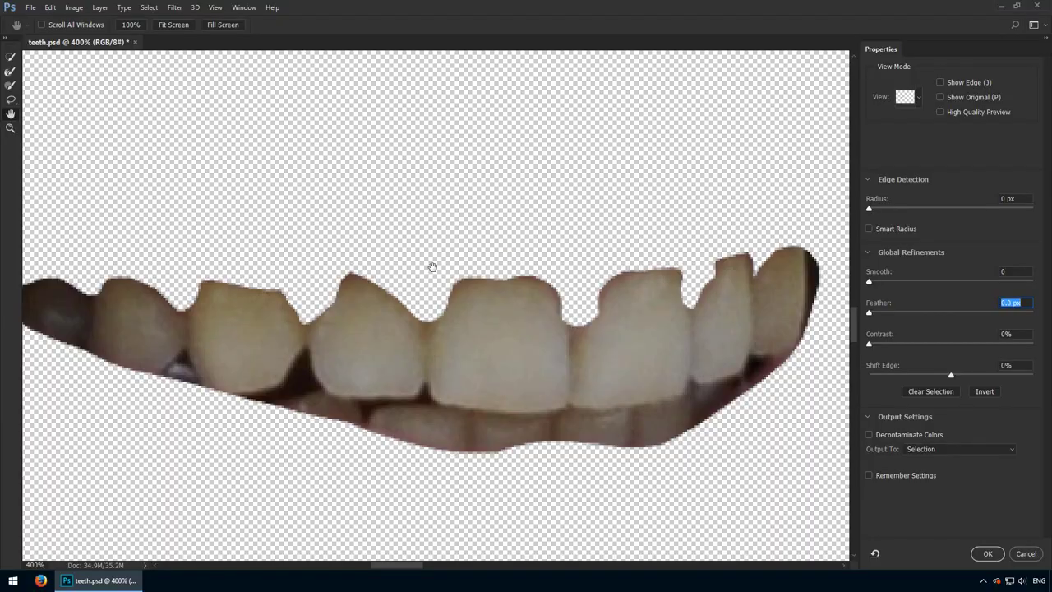
scroll(1020, 304, "up", 2)
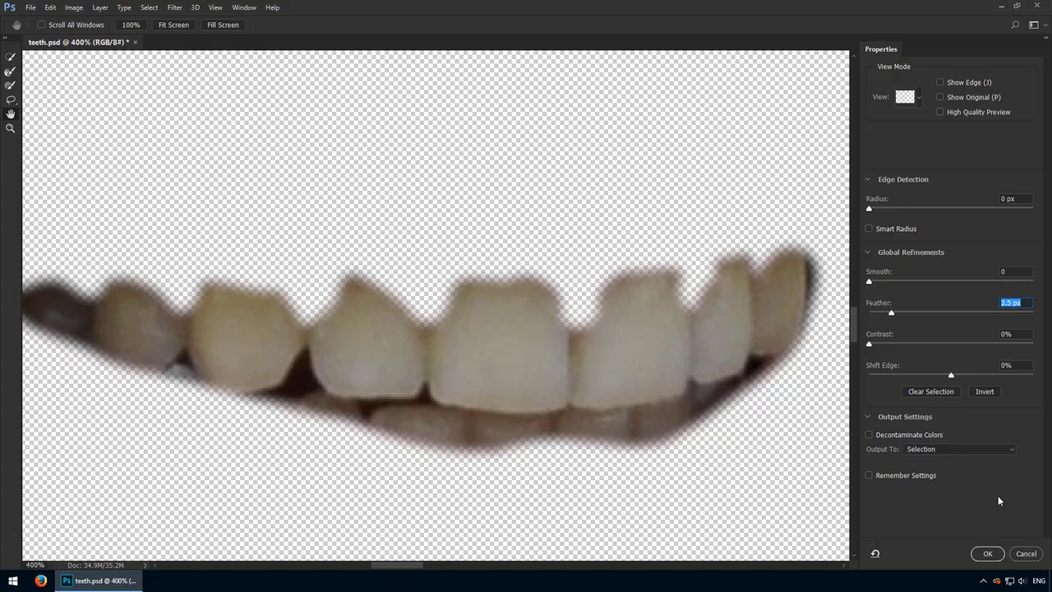
left_click(987, 552)
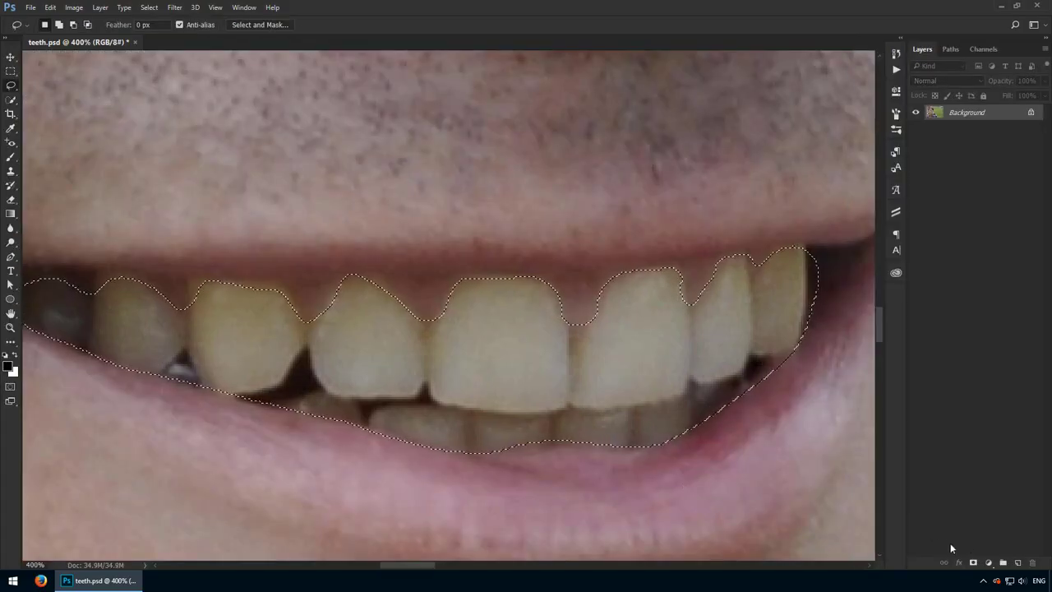
- Add a Selective Color adjustment layer for the selected teeth and set Yellow to -100% in the Yellows range
left_click(988, 562)
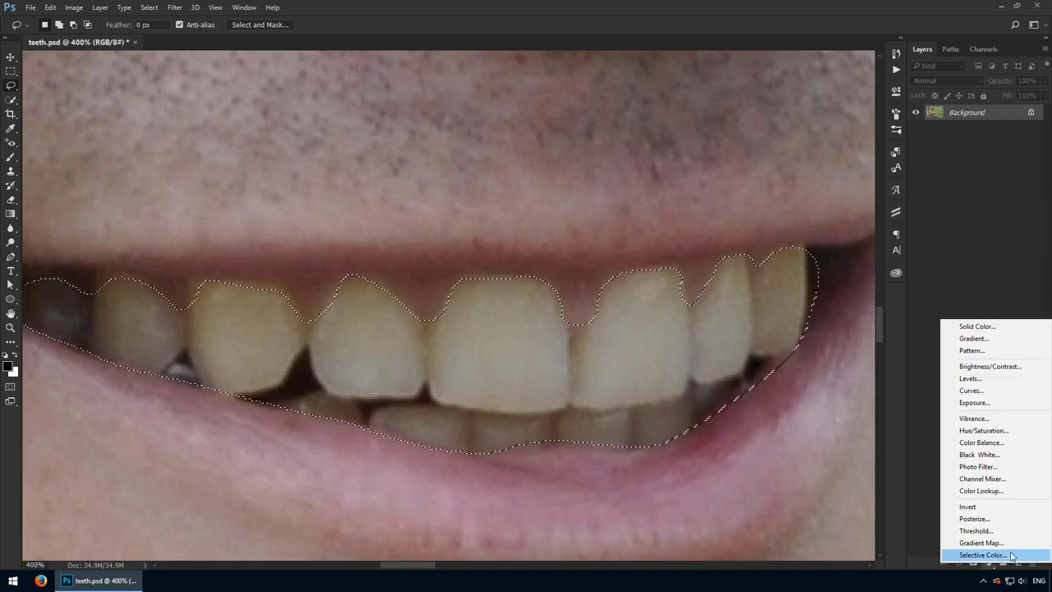
left_click(996, 556)
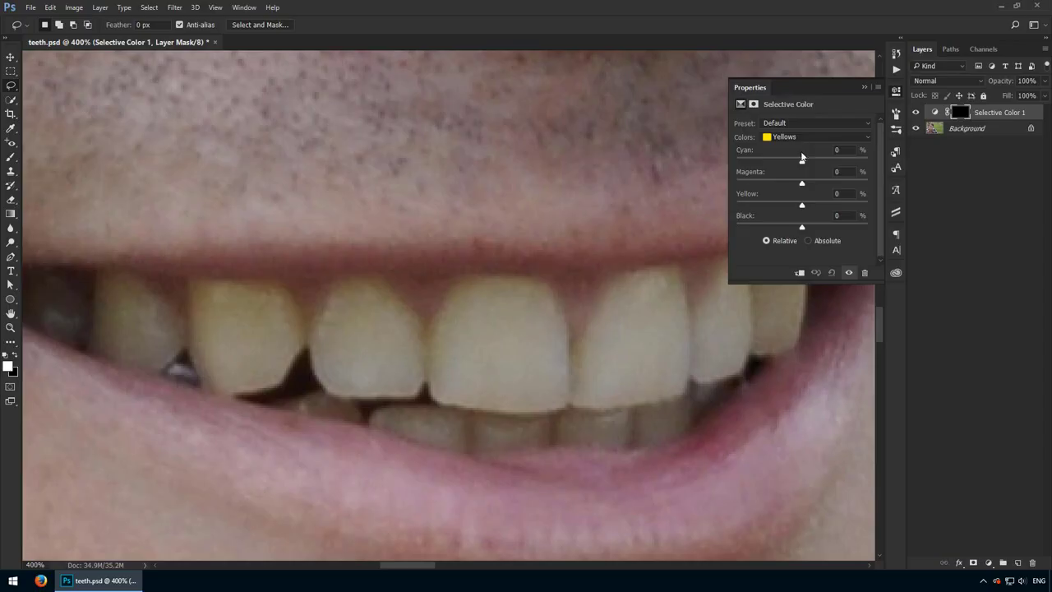
left_click(801, 137)
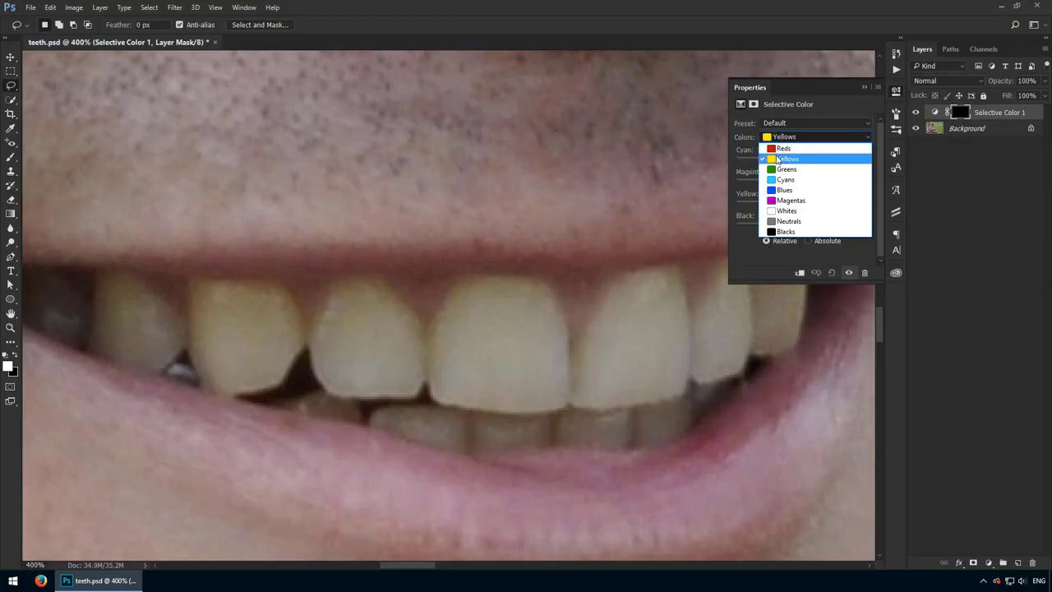
left_click(805, 160)
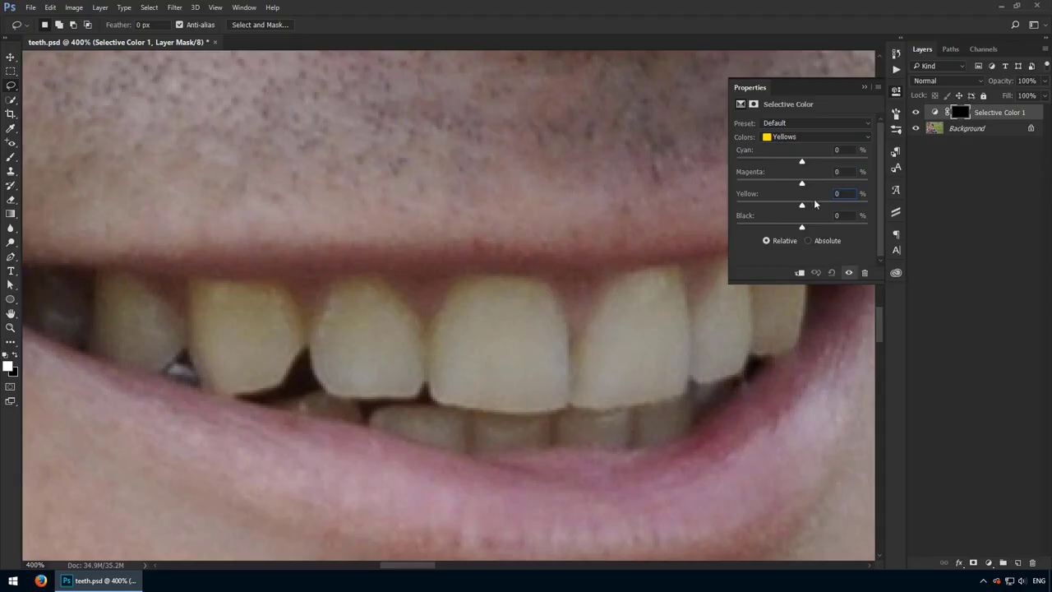
left_click_drag(804, 209, 668, 211)
- Toggle the Selective Color layer's visibility to compare the teeth before and after the adjustment
left_click(916, 112)
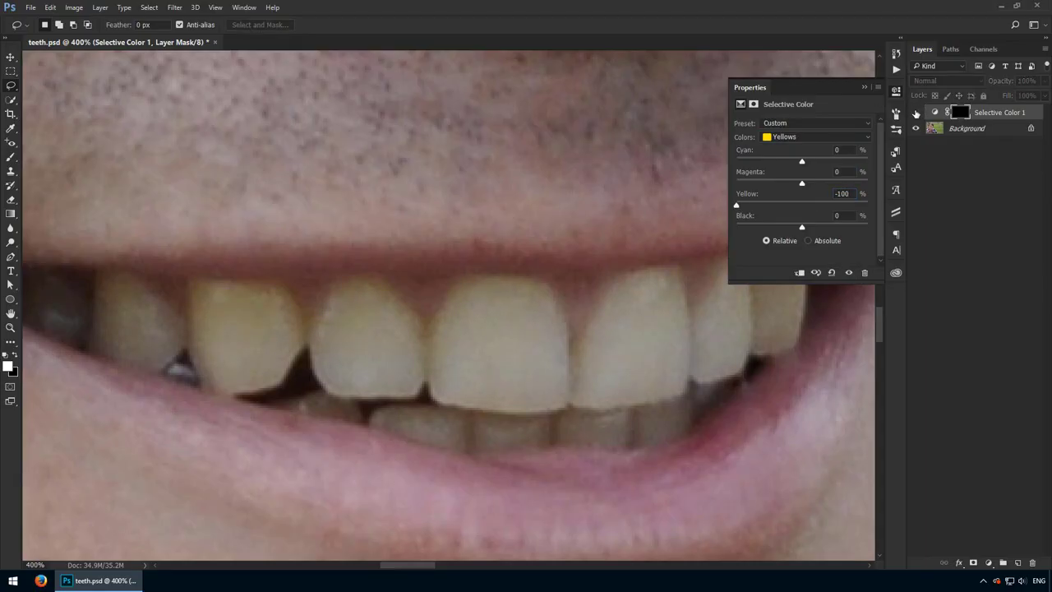
left_click(916, 112)
left_click(916, 113)
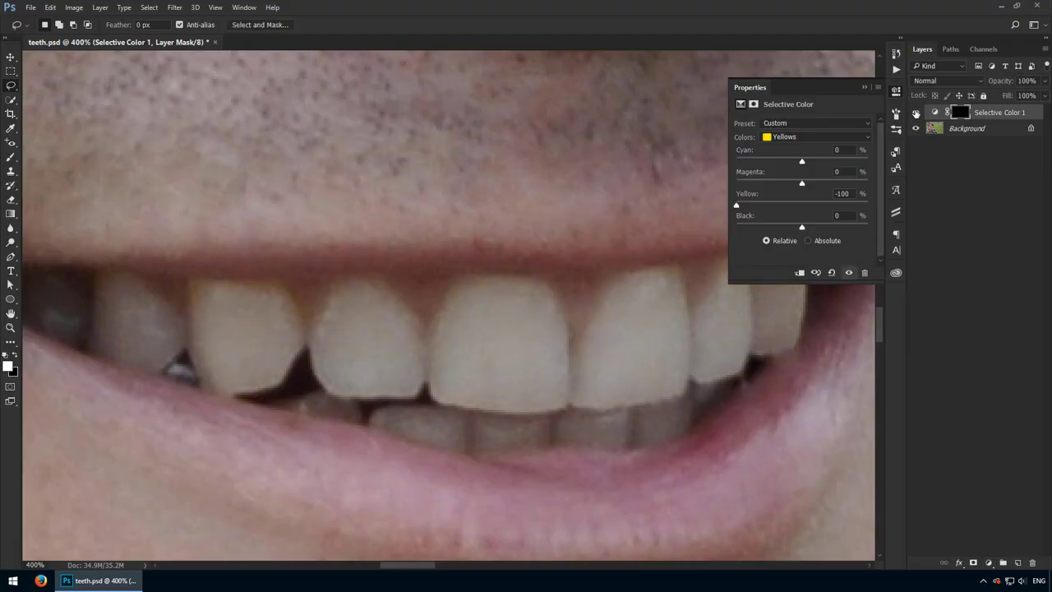
left_click(916, 112)
left_click(915, 113)
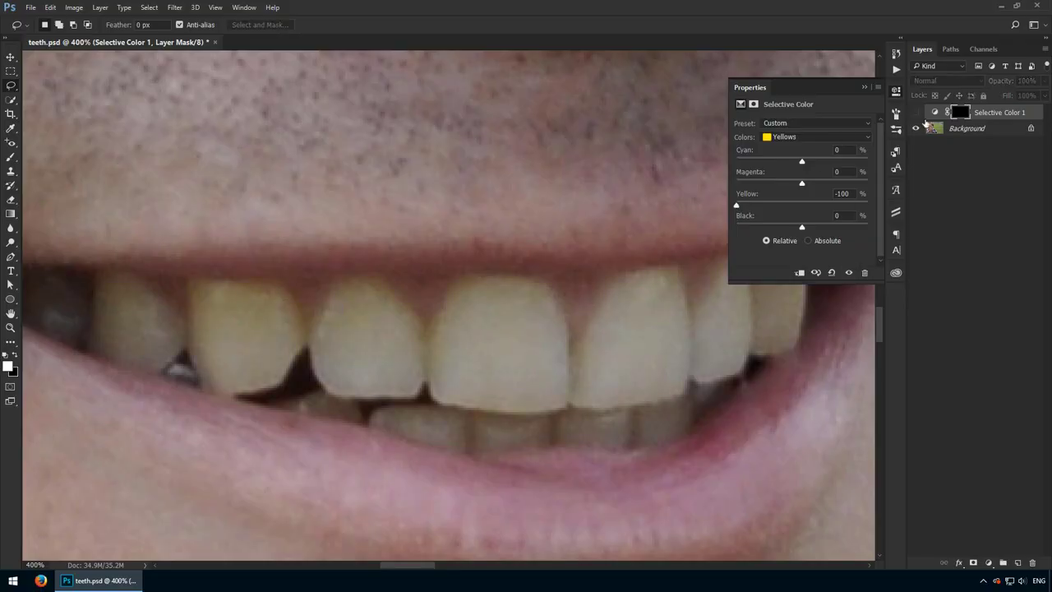
left_click(916, 112)
- Paint white on the Selective Color layer mask with a soft 15 px brush over the remaining yellow edges of the teeth
left_click(958, 112)
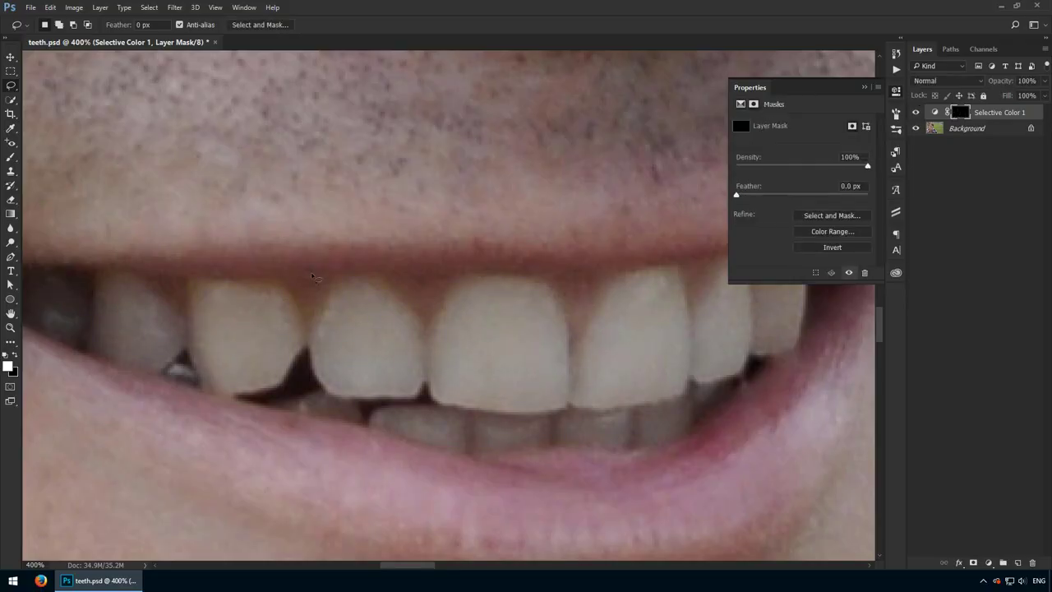
key("b")
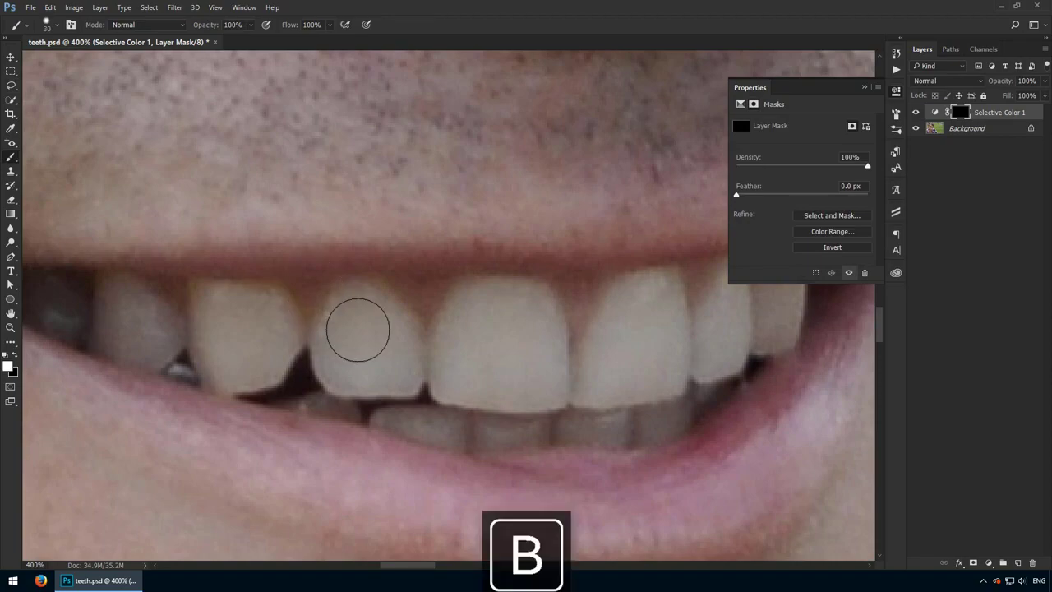
right_click(207, 312)
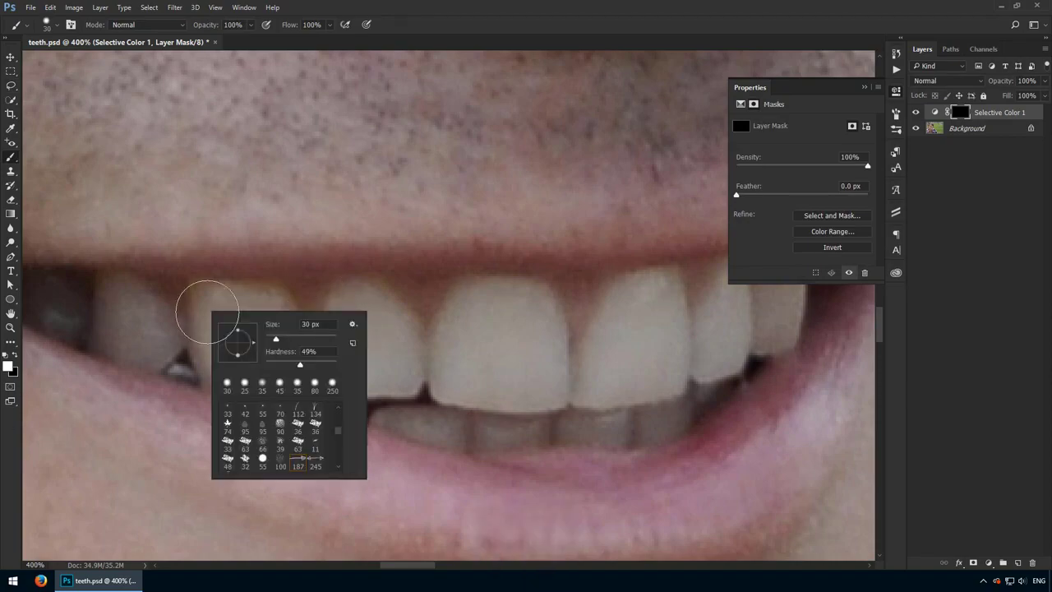
left_click(298, 365)
key("Return")
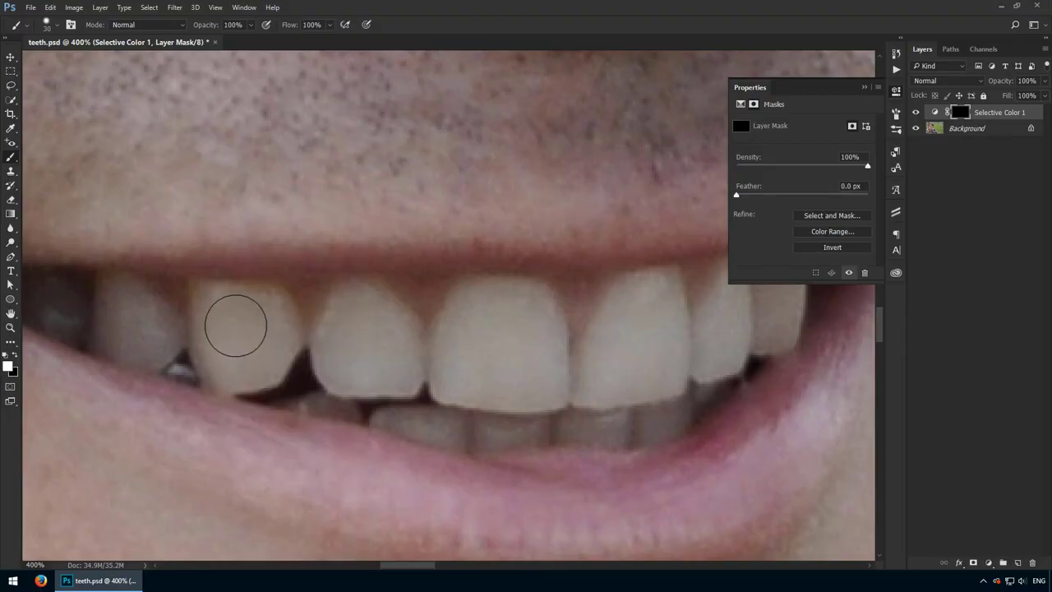
key("bracketleft")
left_click_drag(532, 301, 394, 289)
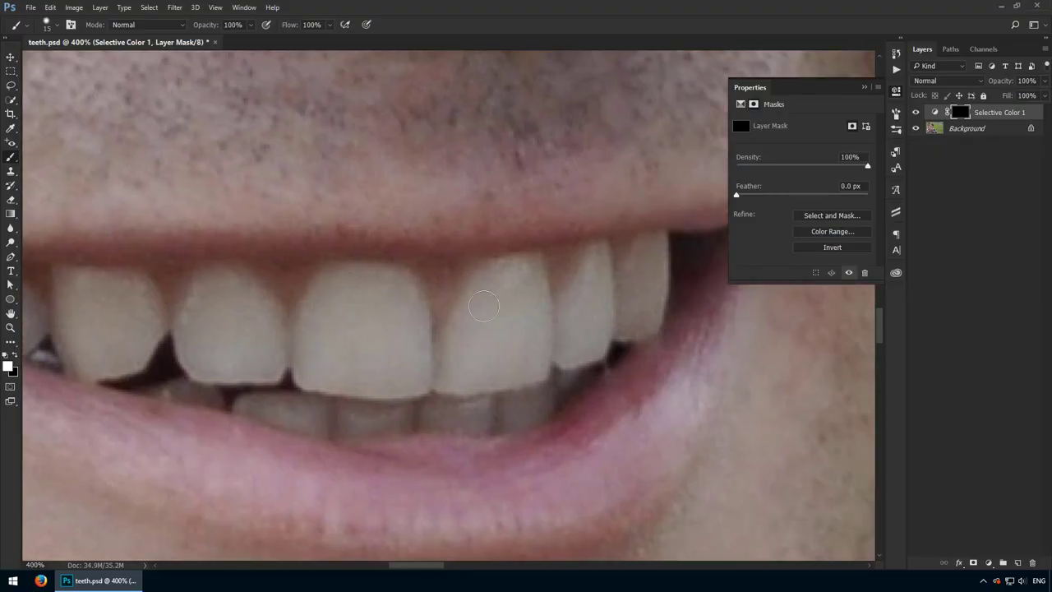
scroll(462, 357, "left", 5)
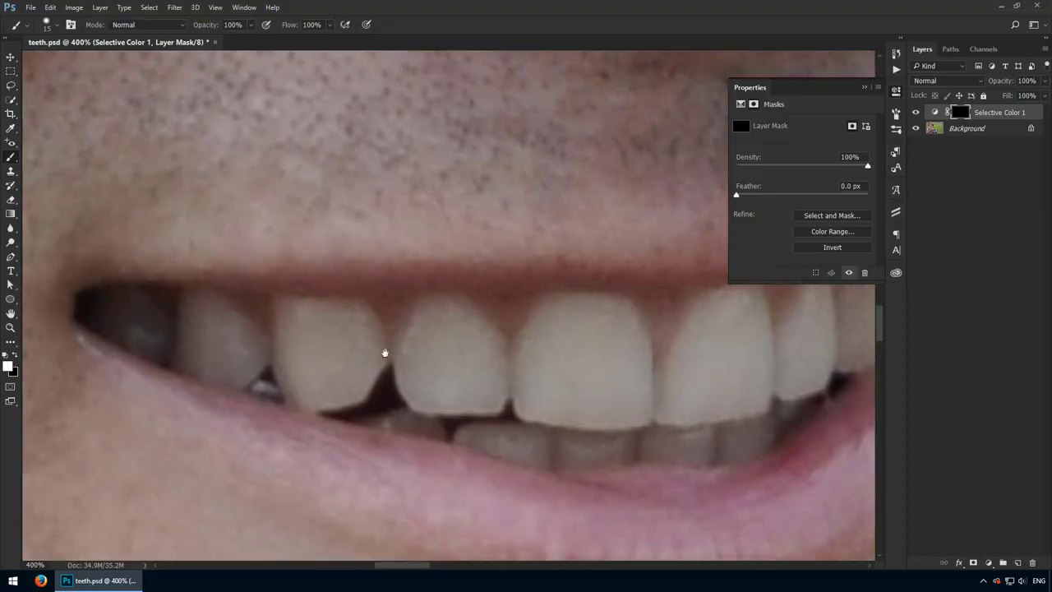
left_click_drag(384, 352, 185, 329)
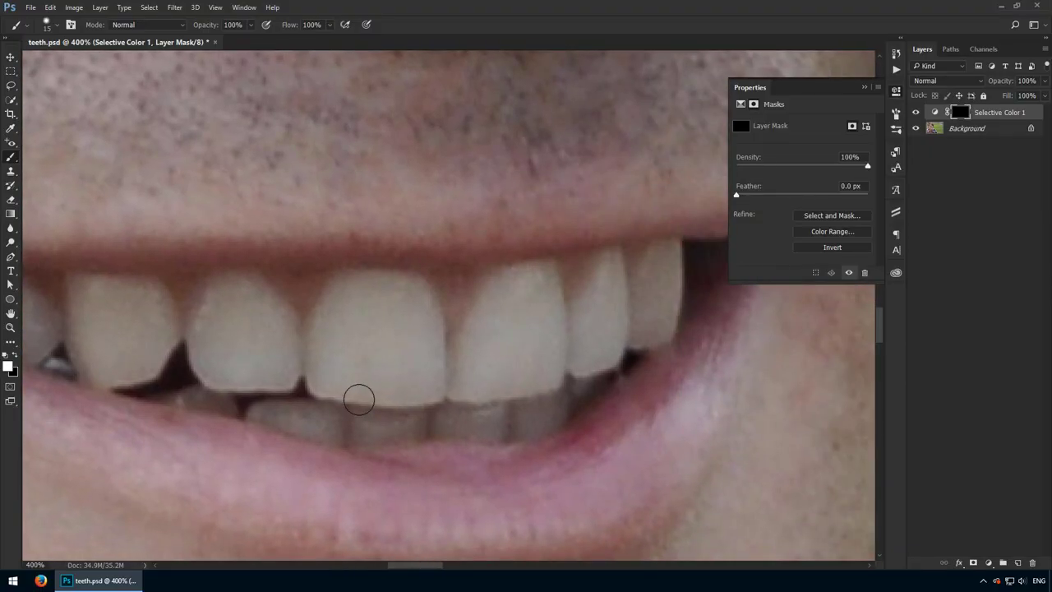
- Toggle the Selective Color layer off and on to compare the teeth after the mask touch-up
left_click(365, 398, "alt")
left_click(380, 394, "alt")
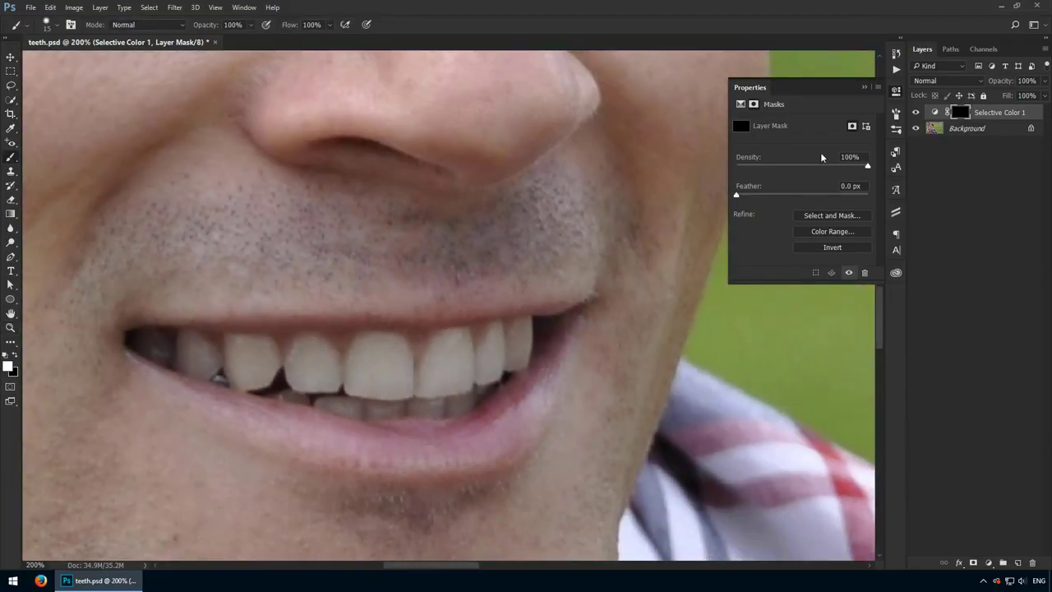
left_click(892, 92)
key("v")
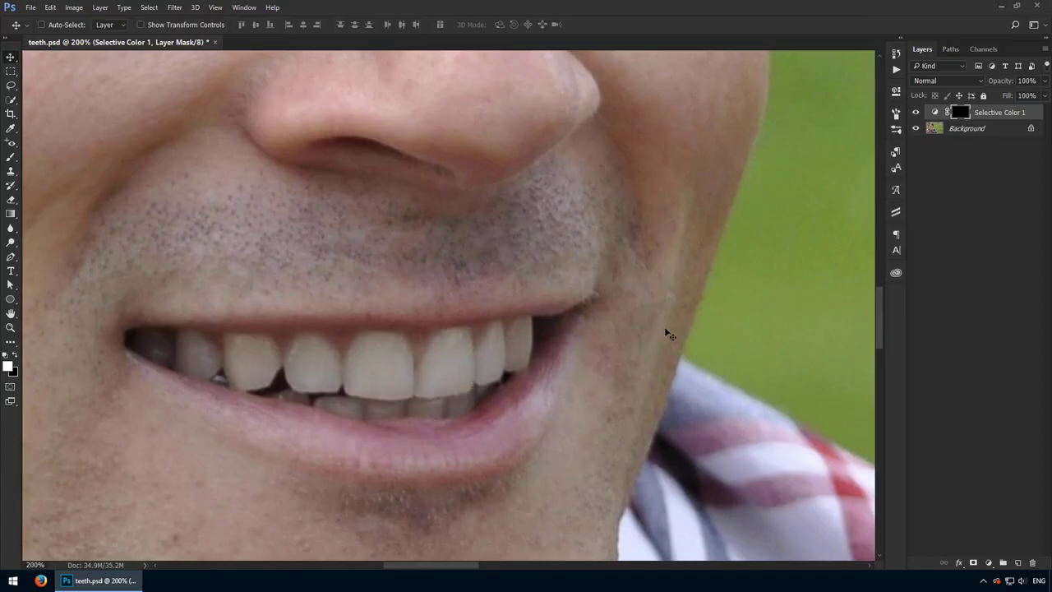
left_click(916, 114)
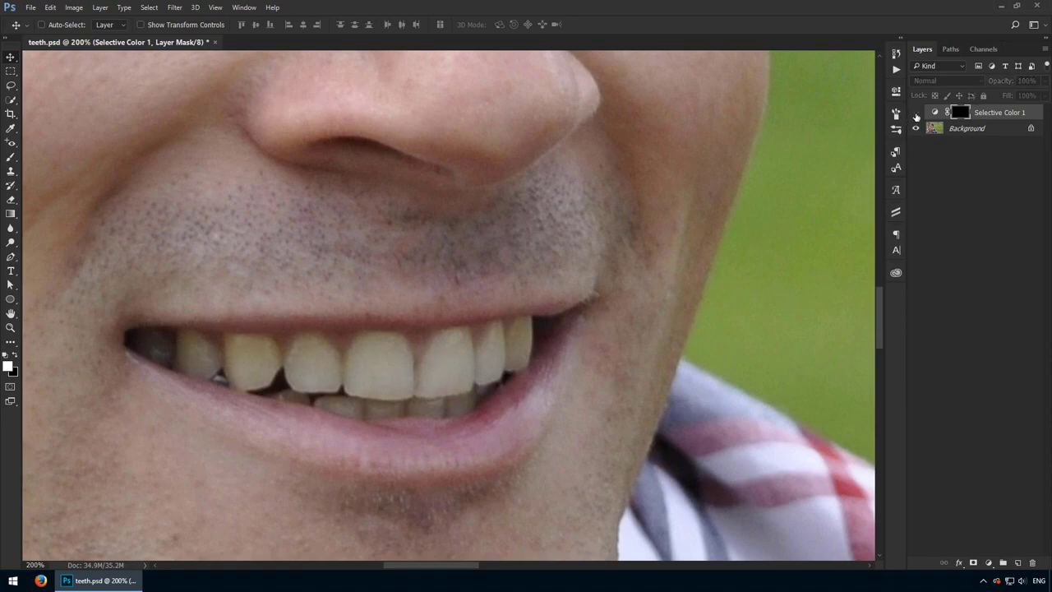
left_click(916, 113)
- Load the Selective Color mask as a selection and add a Levels adjustment layer with the midtones set to 1.15
left_click(964, 115, "ctrl")
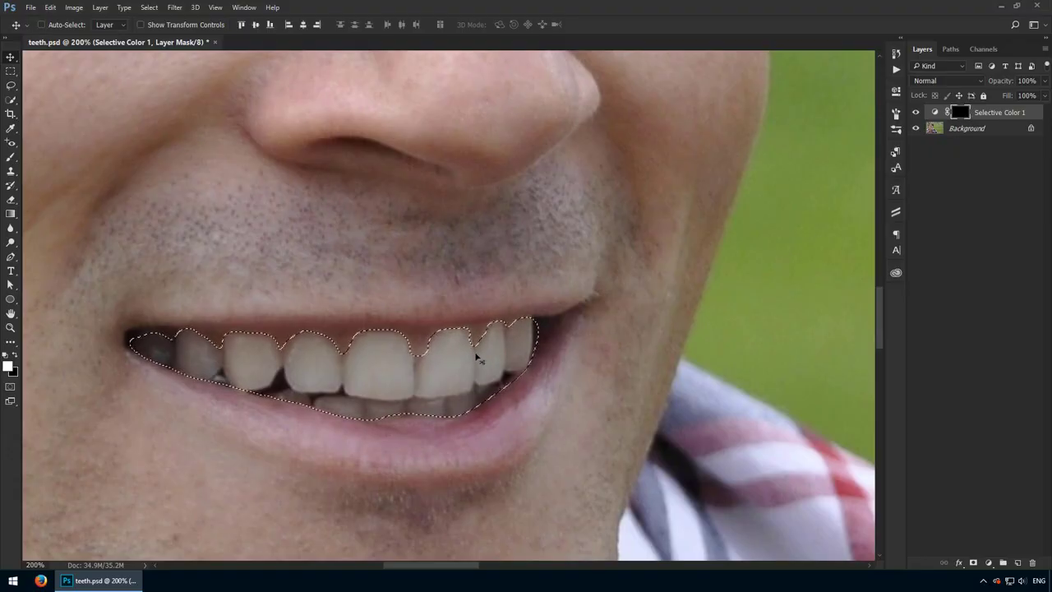
left_click(986, 562)
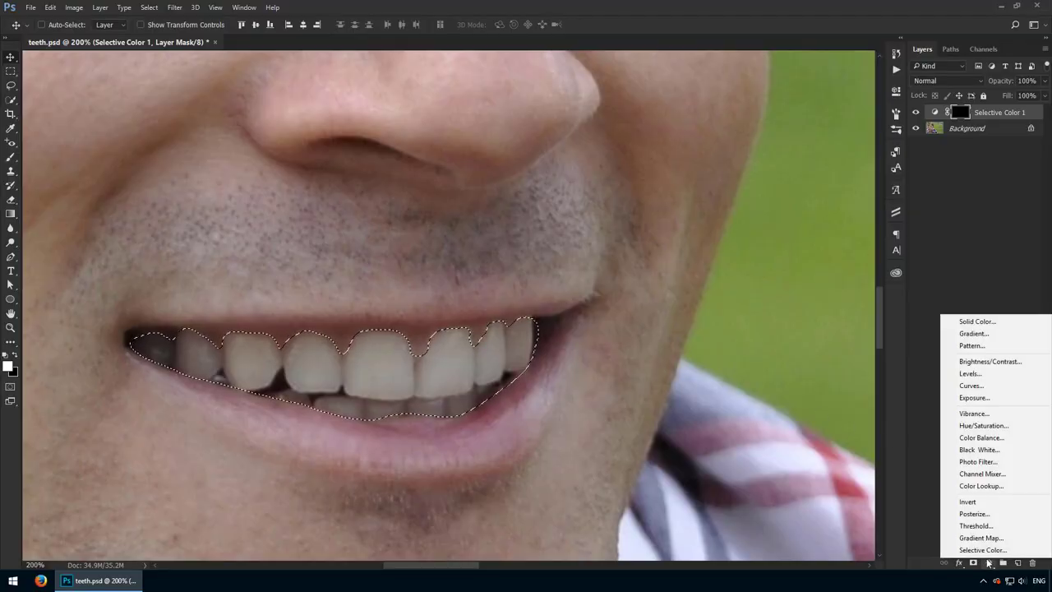
left_click(996, 376)
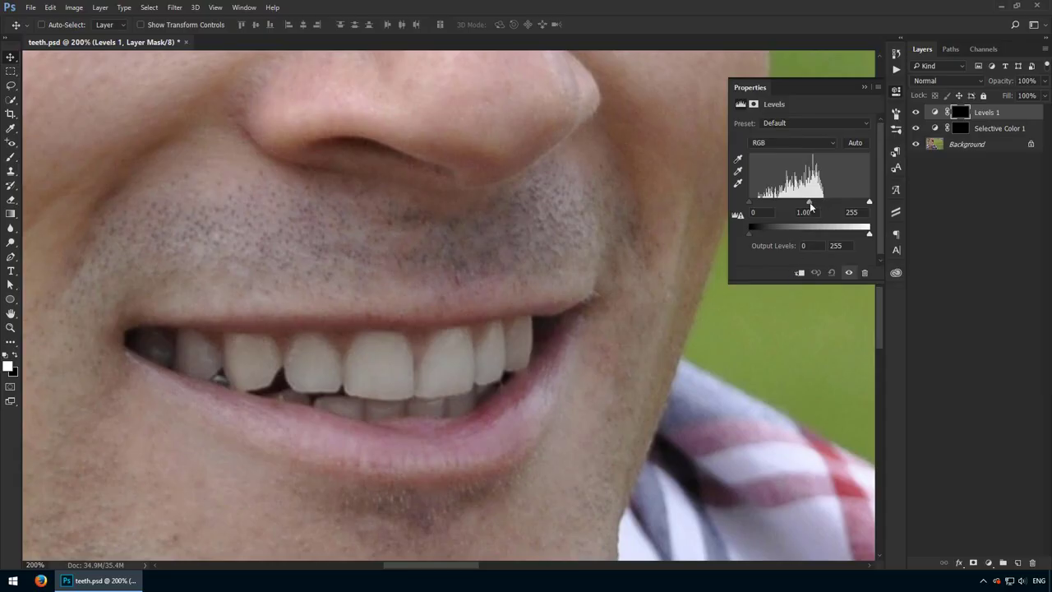
left_click_drag(810, 207, 808, 207)
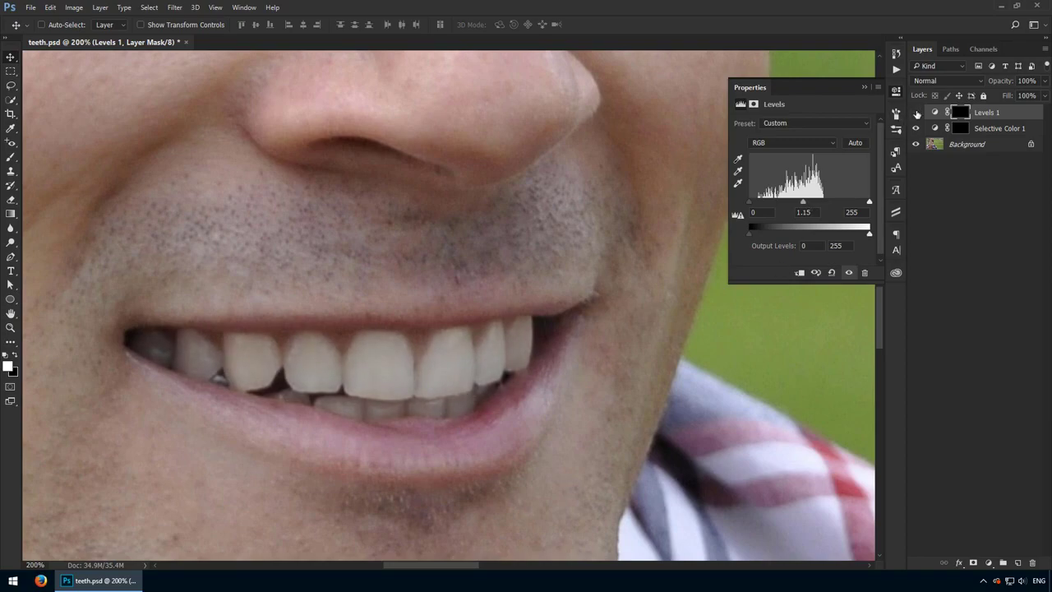
- Toggle the Levels and Selective Color layers off and on to compare the original and whitened teeth, close up and in the whole portrait
left_click(915, 131)
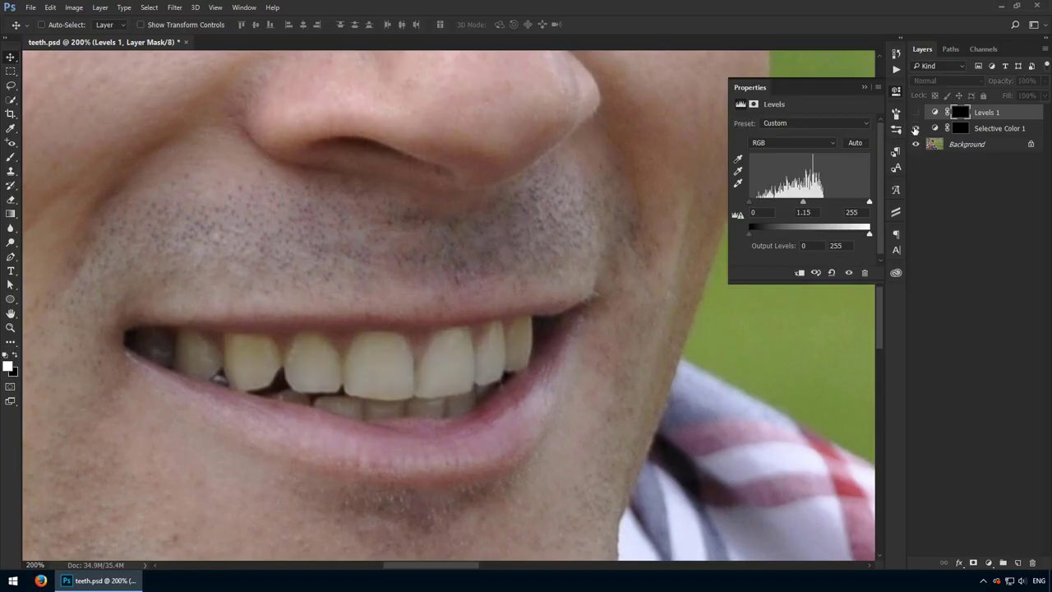
left_click(915, 130)
left_click(916, 114)
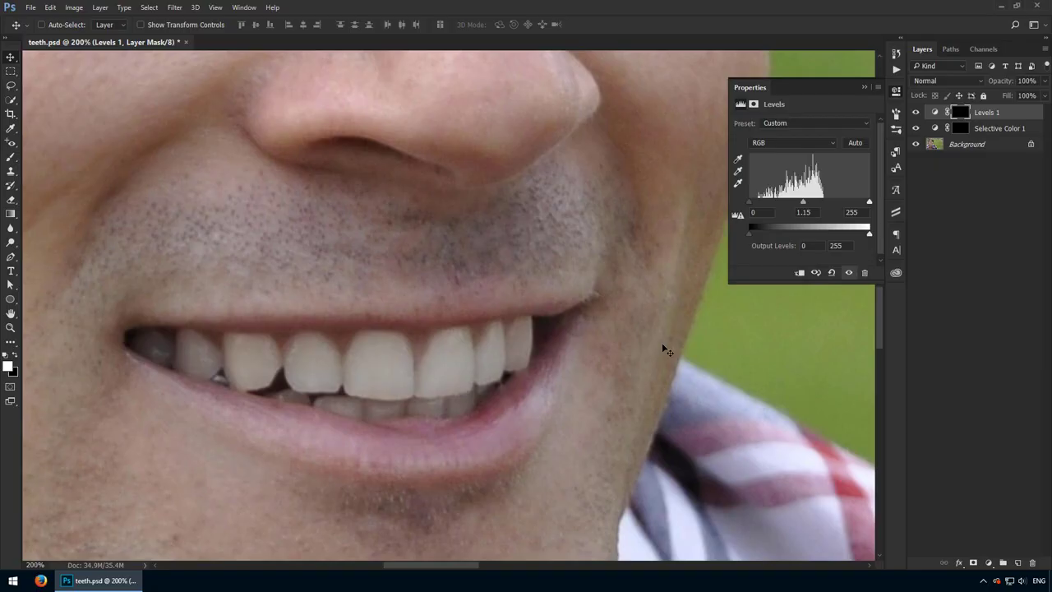
left_click(914, 129)
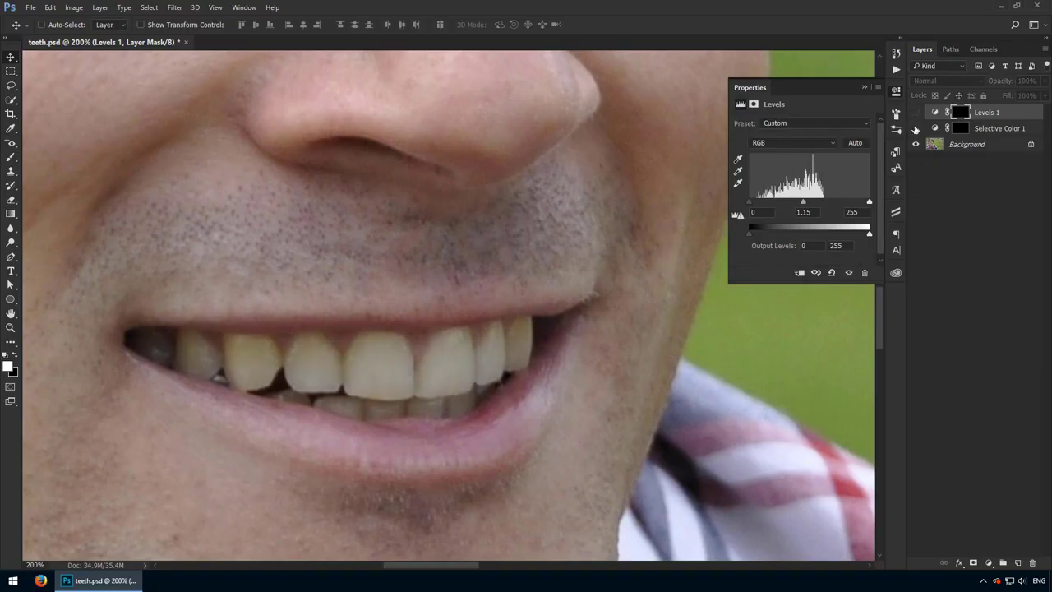
left_click(914, 113)
scroll(392, 392, "down", 6)
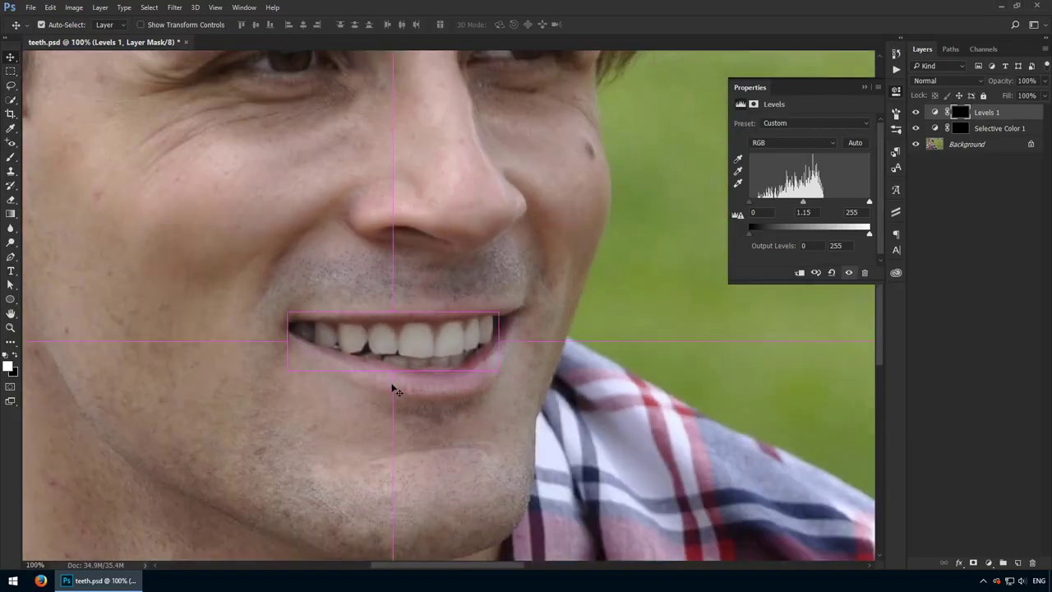
left_click(916, 113)
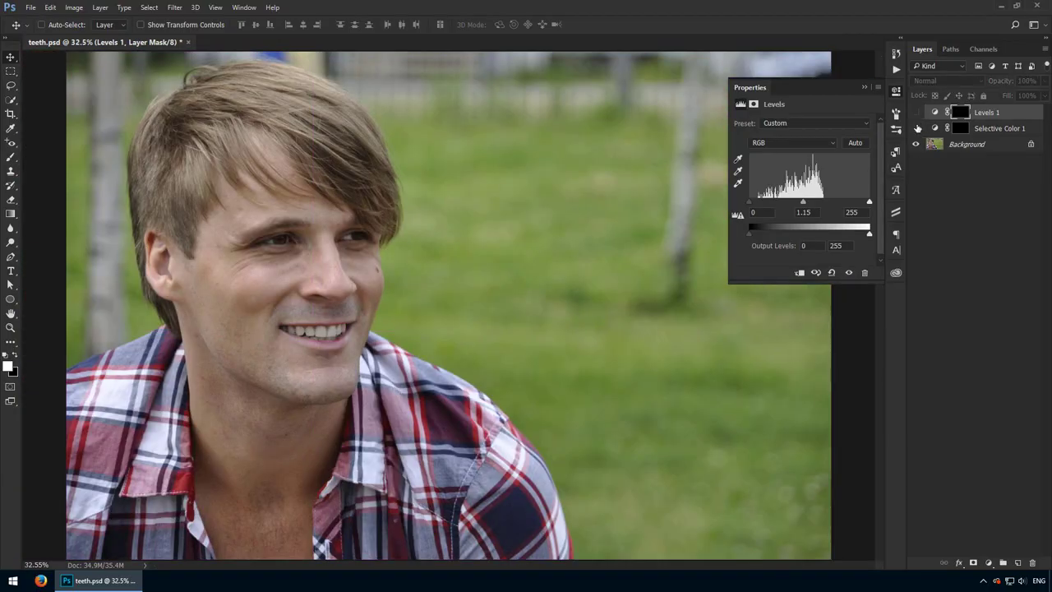
left_click(916, 113)
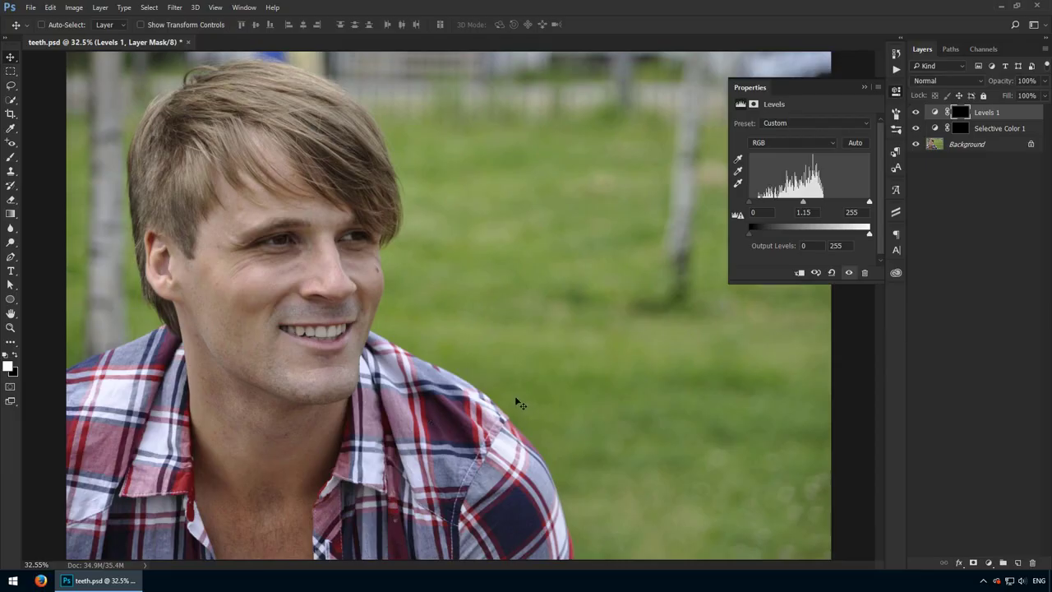
- Hide the Selective Color layer and add a Hue/Saturation adjustment layer using the teeth selection loaded from the Levels mask
key("ctrl+space")
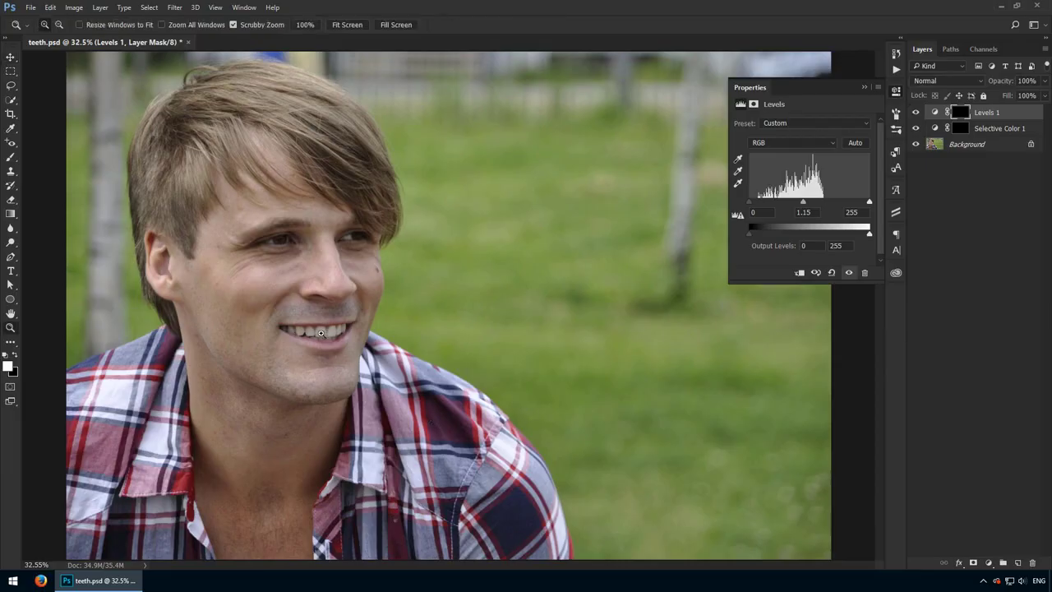
left_click_drag(315, 331, 675, 266)
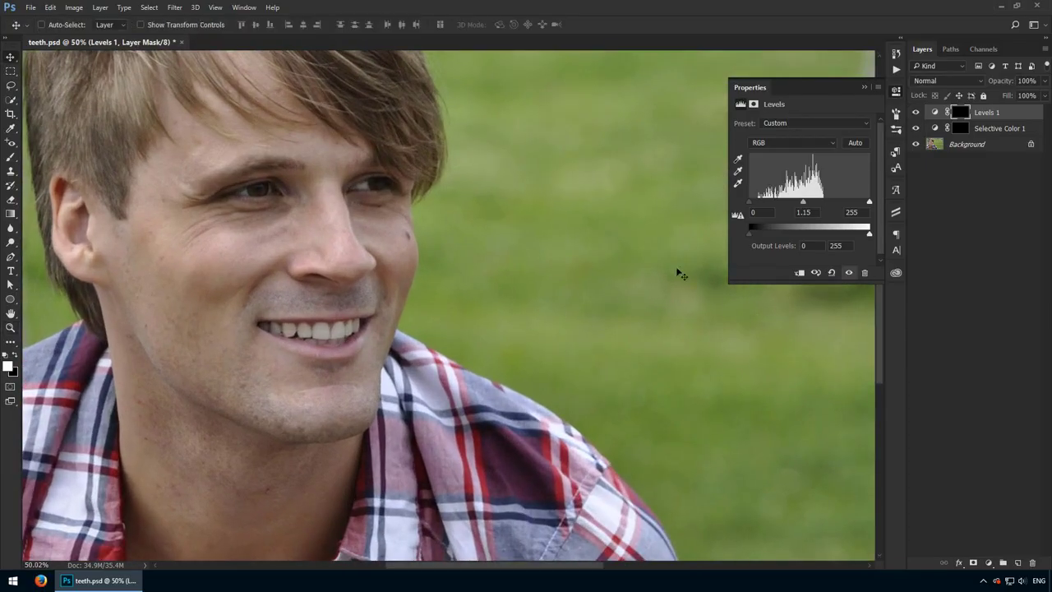
left_click(916, 128)
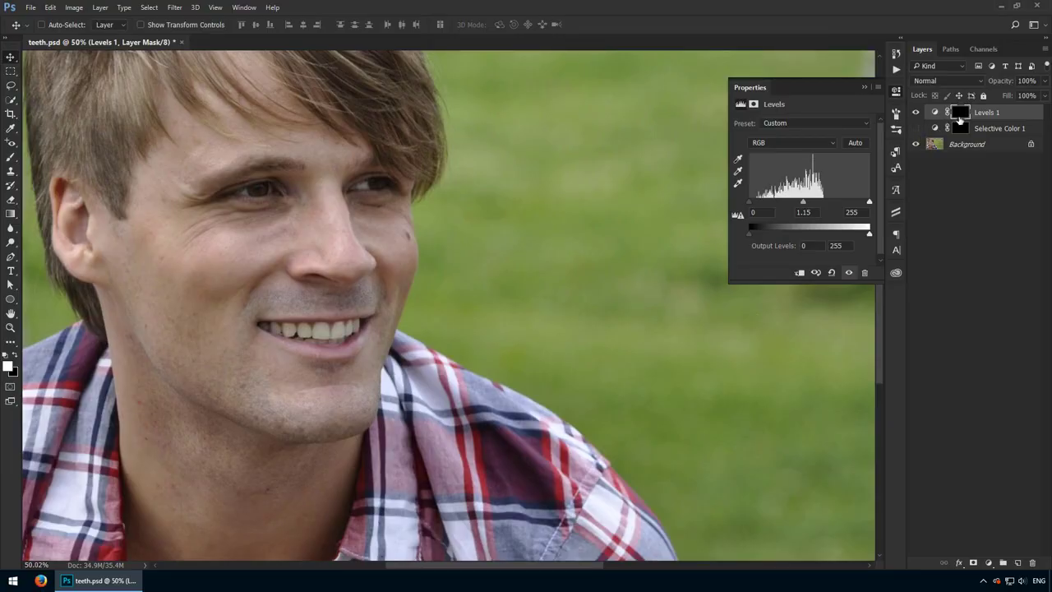
left_click(955, 115, "ctrl")
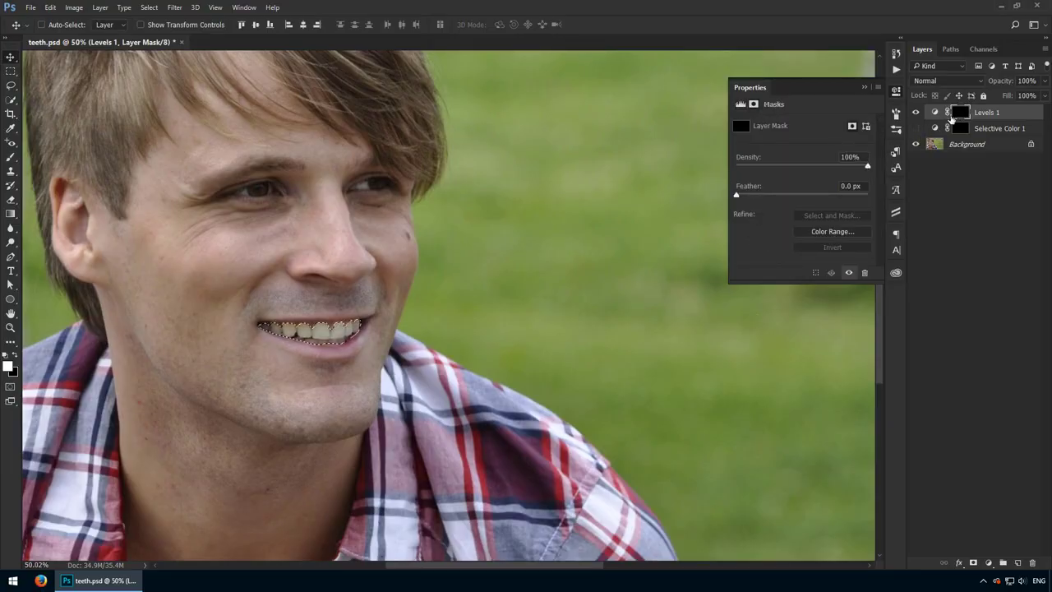
left_click(989, 562)
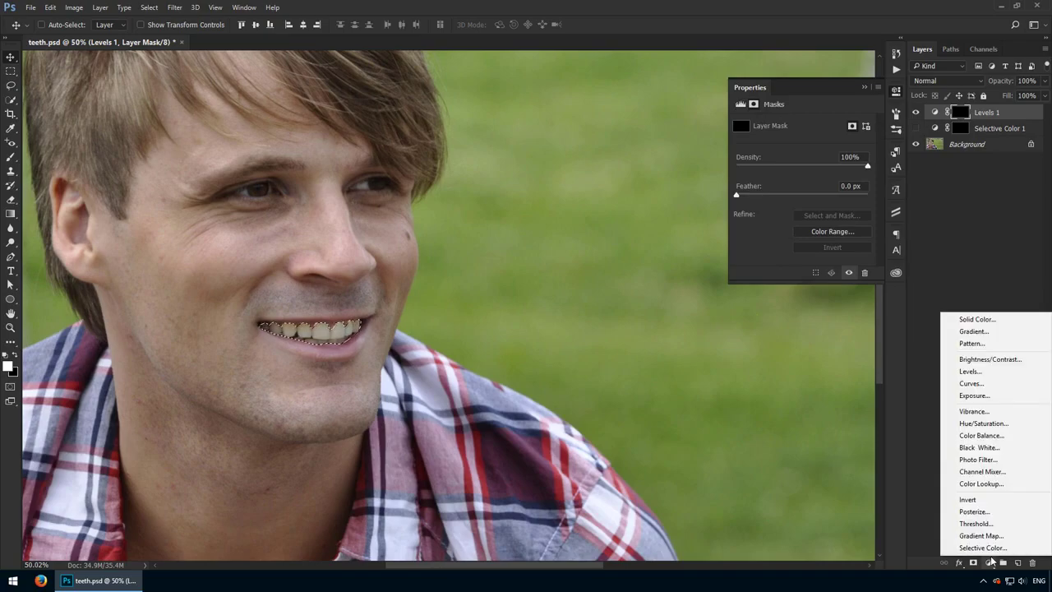
left_click(985, 423)
- Target the Yellows by sampling a yellow tooth, and set their Saturation to -74 and Lightness to +55
key("z")
left_click_drag(326, 328, 565, 288)
key("v")
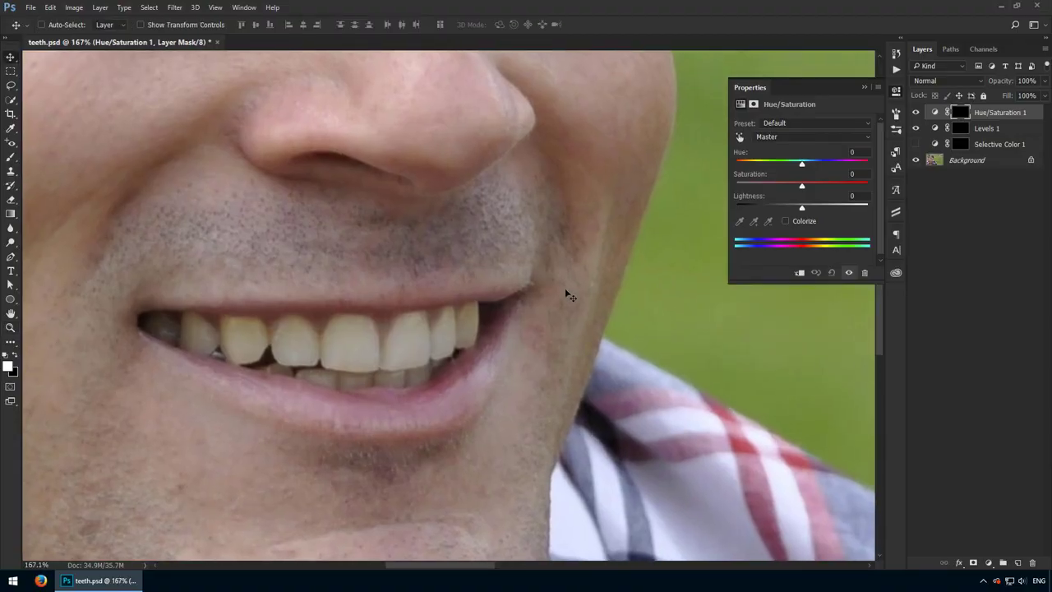
left_click(739, 139)
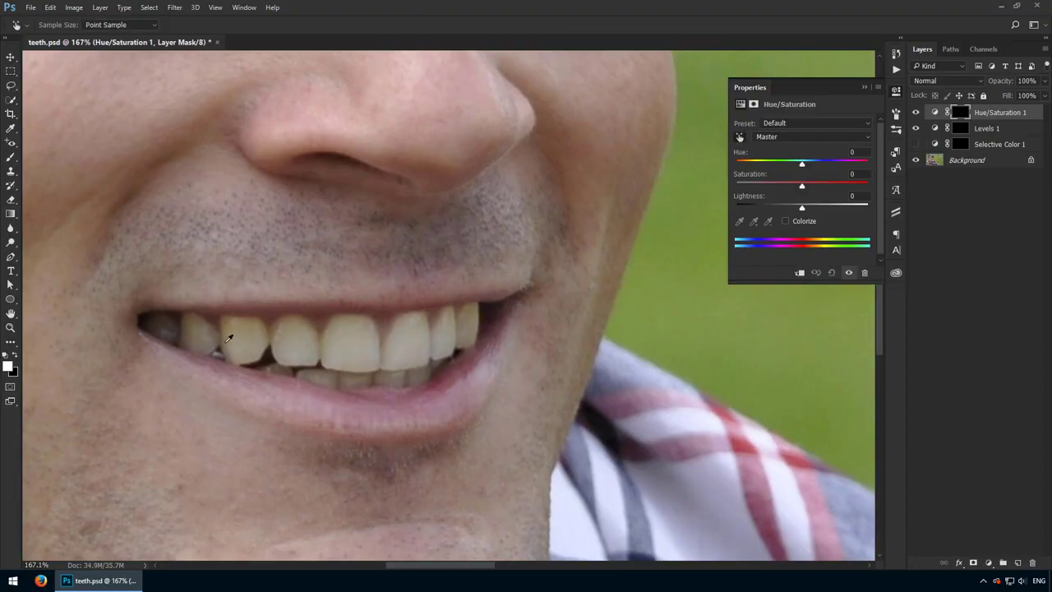
left_click(250, 329)
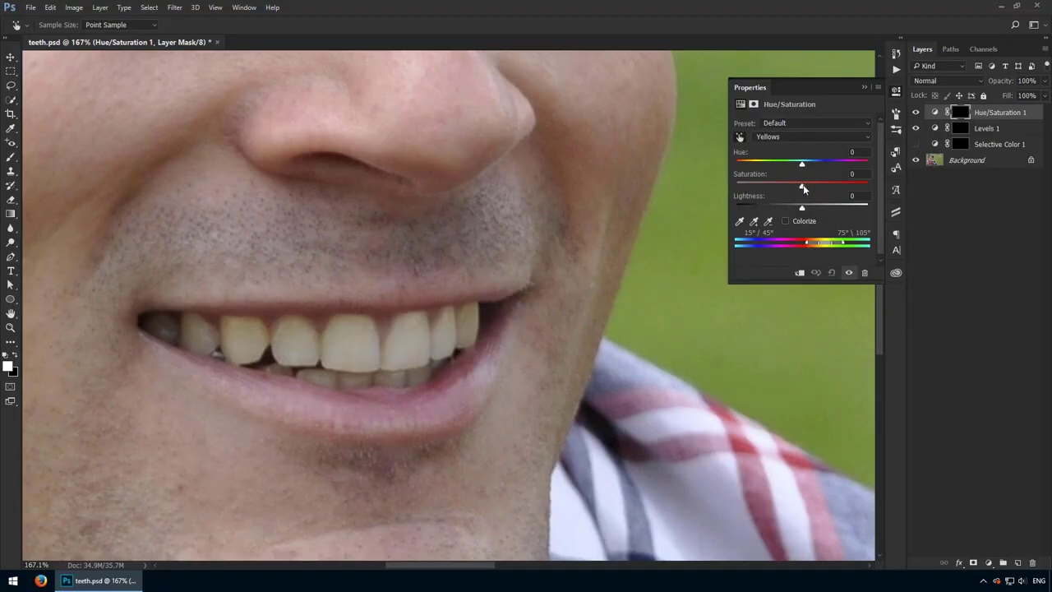
left_click_drag(802, 188, 736, 191)
left_click_drag(747, 187, 837, 208)
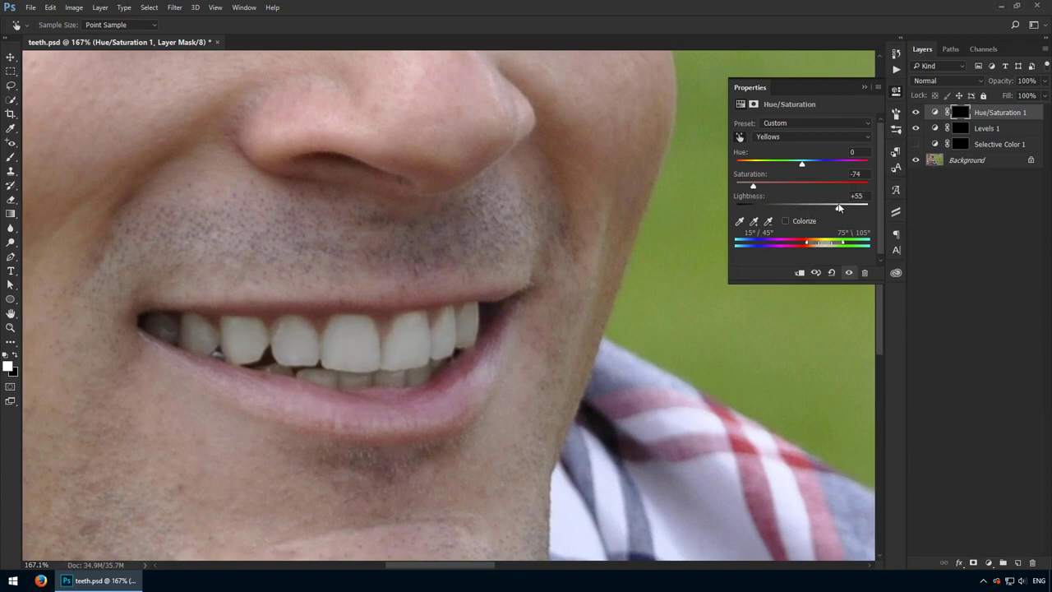
- Toggle the Hue/Saturation and Levels layers off and on to compare the teeth before and after in the whole portrait
left_click(916, 112)
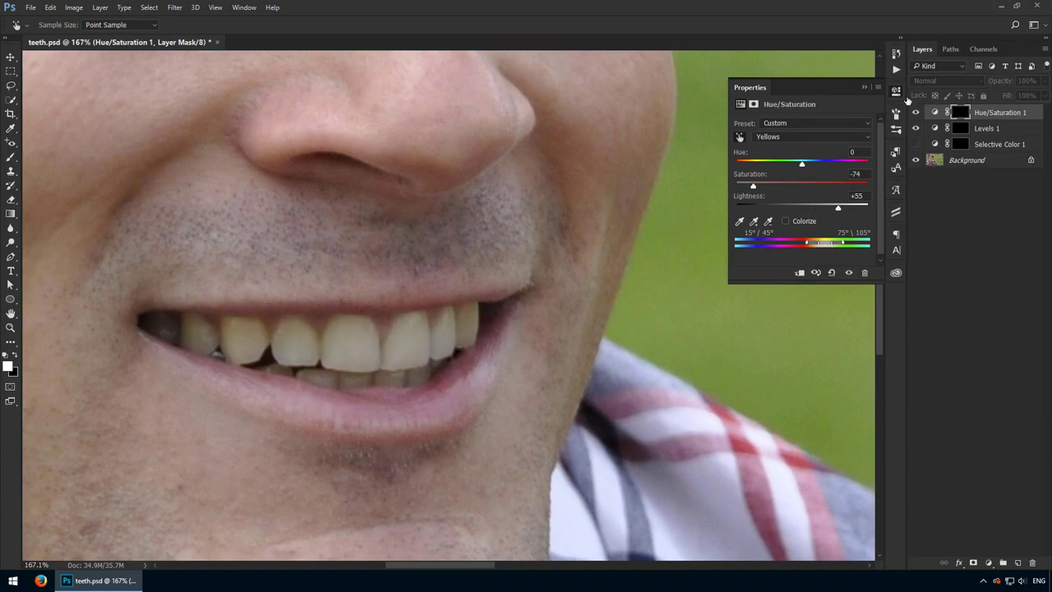
left_click(915, 112)
key("ctrl+0")
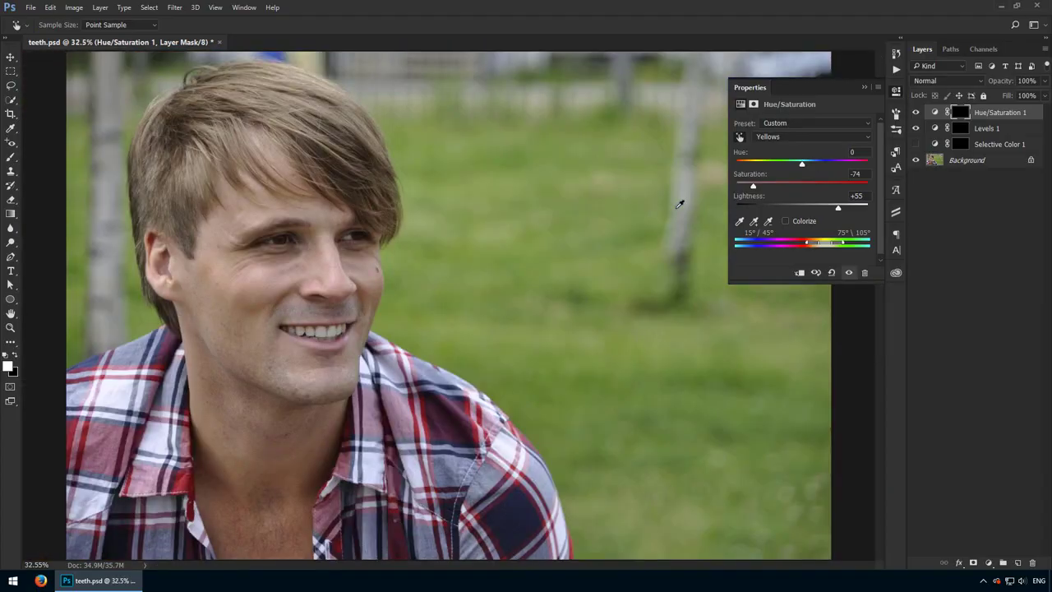
left_click(915, 112)
left_click(915, 113)
left_click(915, 112)
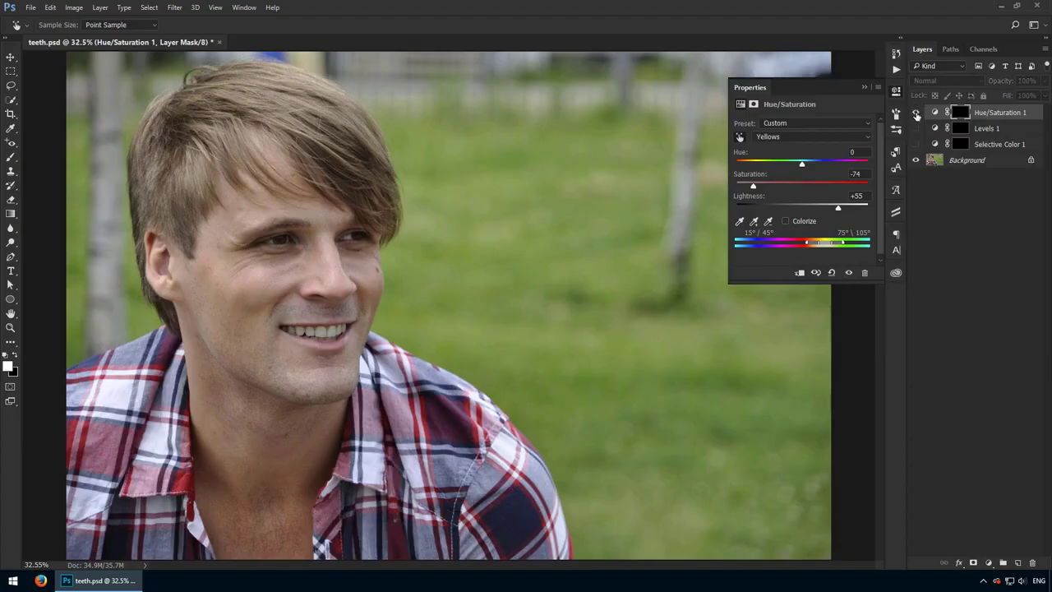
left_click(915, 115)
key("v")
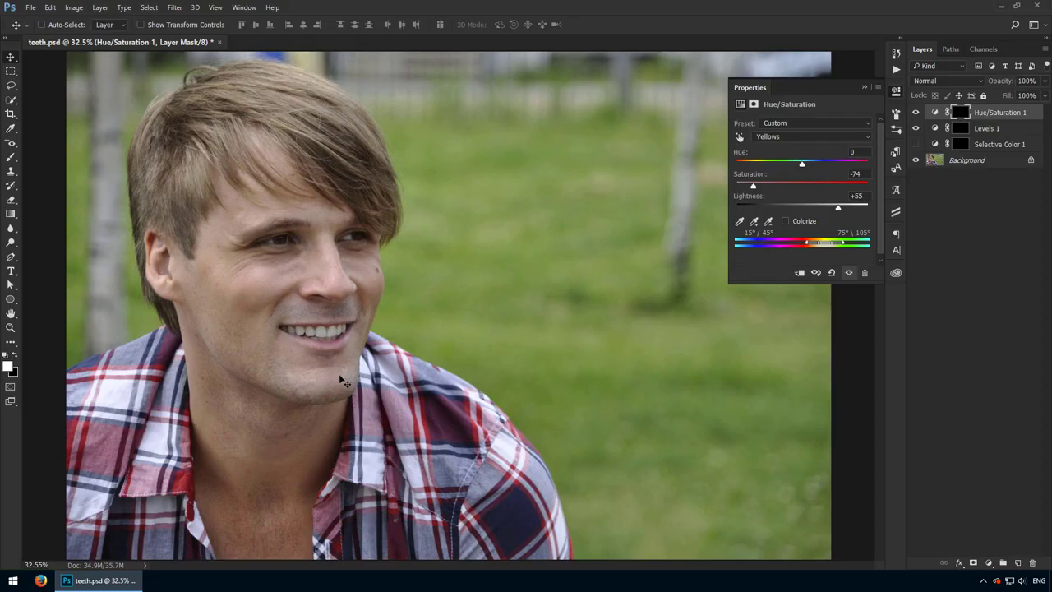
left_click(897, 91)
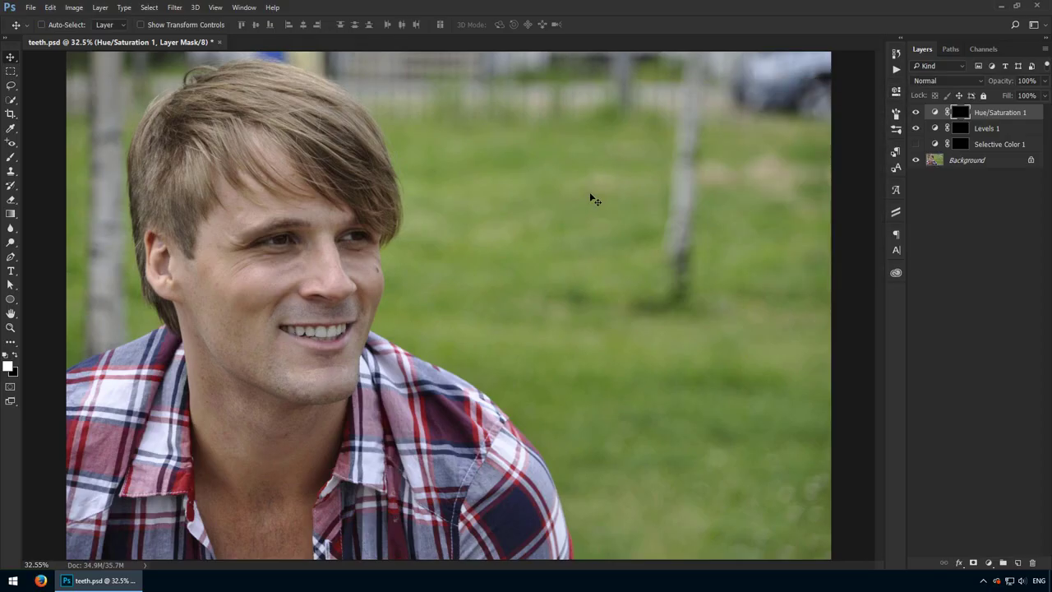